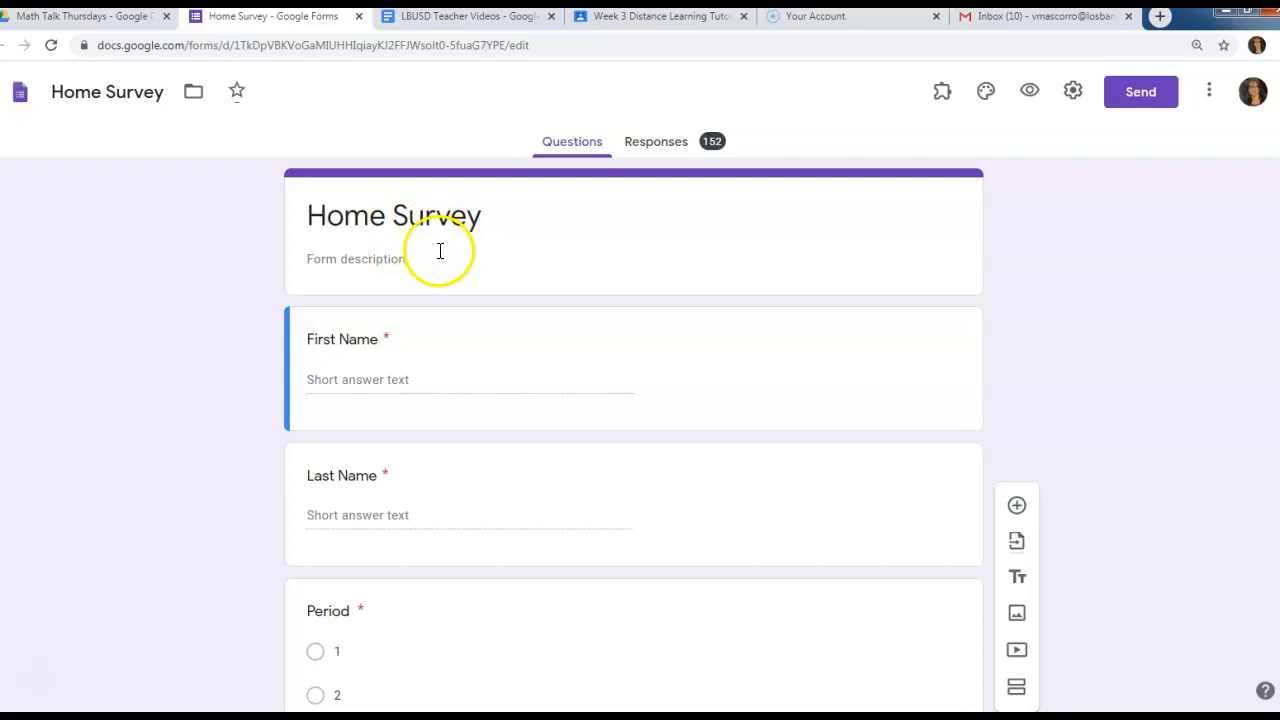
Step: Skim the Home Survey form from its title through the internet and computer questions
scroll(440, 252, down, 4)
scroll(440, 255, down, 5)
scroll(440, 251, down, 2)
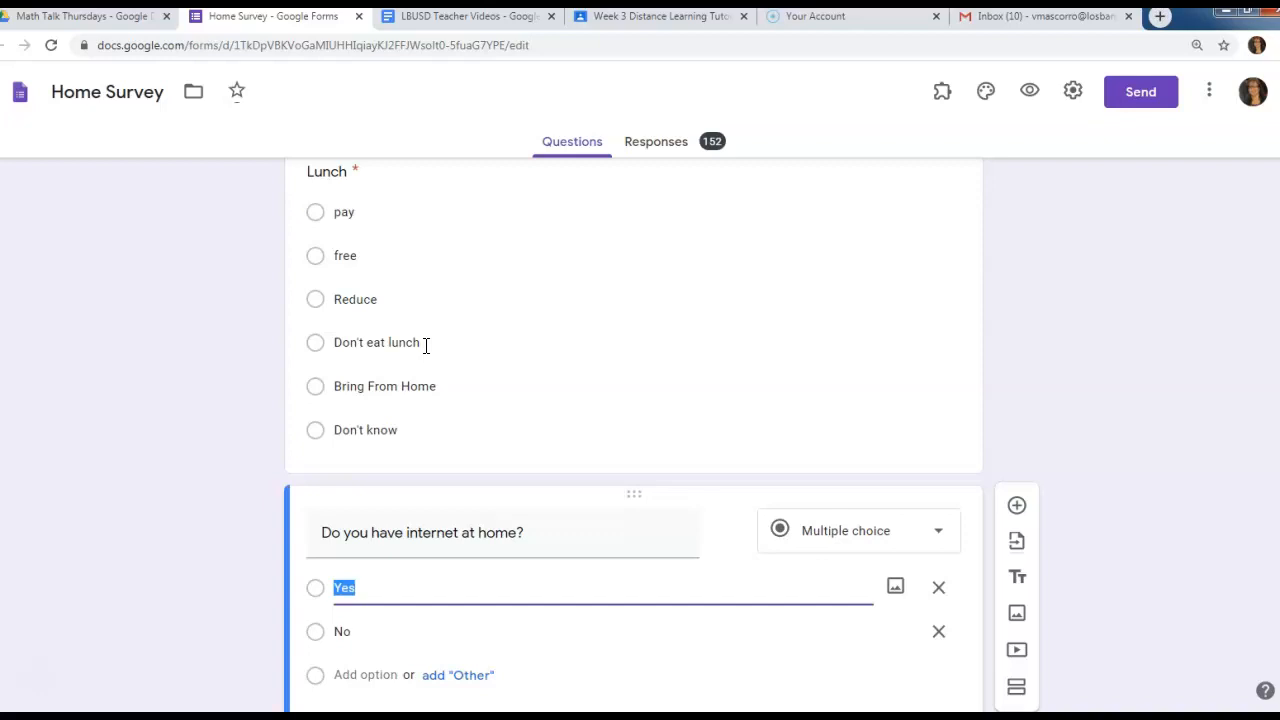
scroll(459, 378, down, 2)
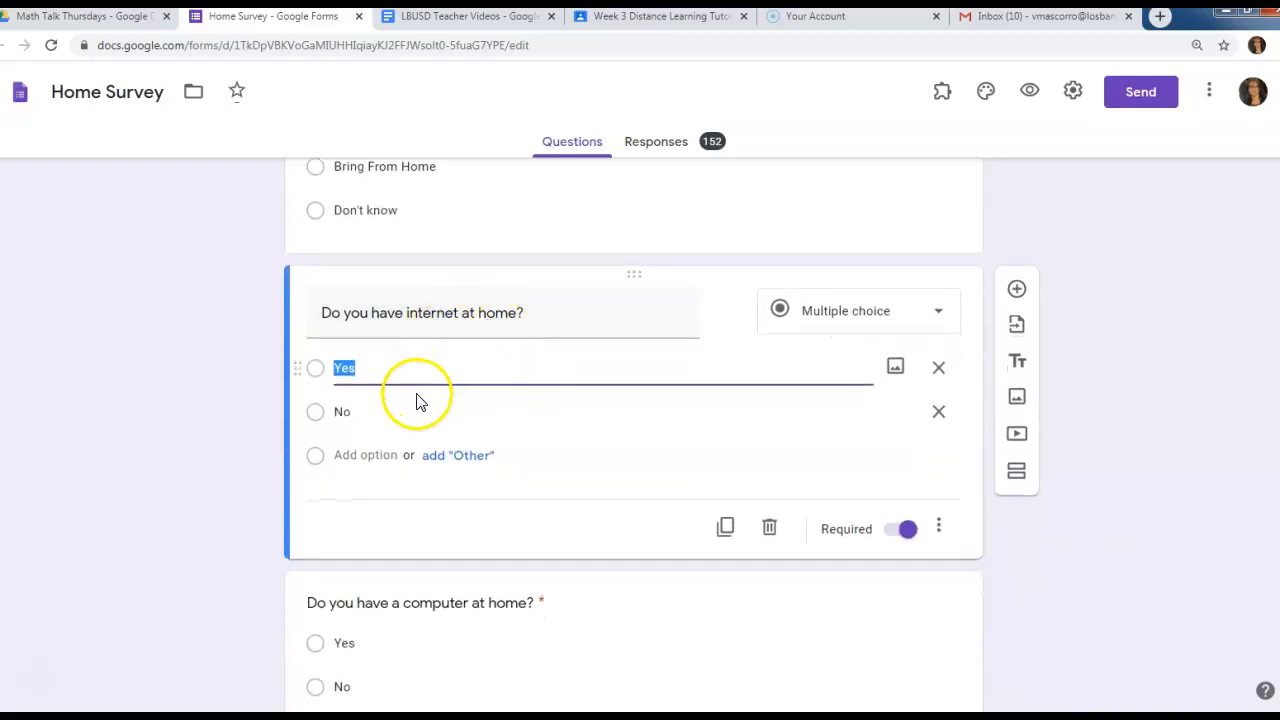
scroll(440, 466, down, 2)
scroll(437, 468, up, 4)
scroll(437, 468, up, 10)
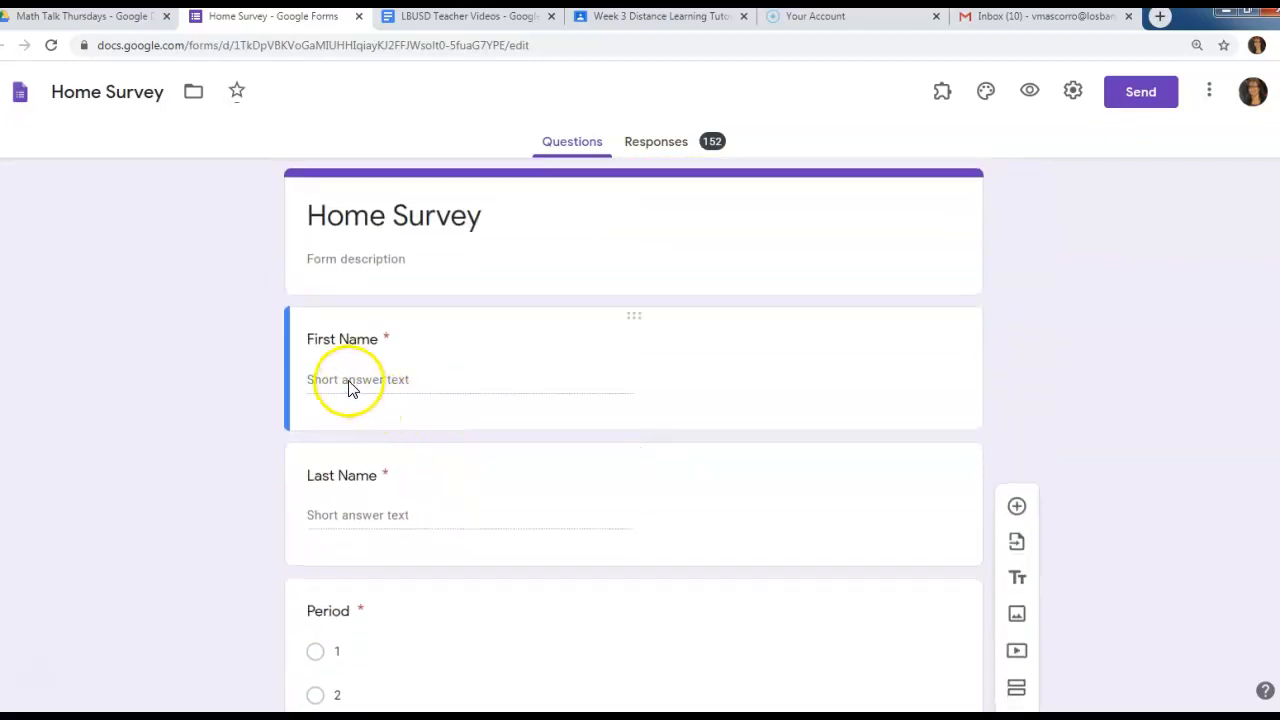
Step: Review each Home Survey question in order, from first name and period through group chat and type of phone
scroll(445, 422, down, 1)
scroll(443, 414, down, 2)
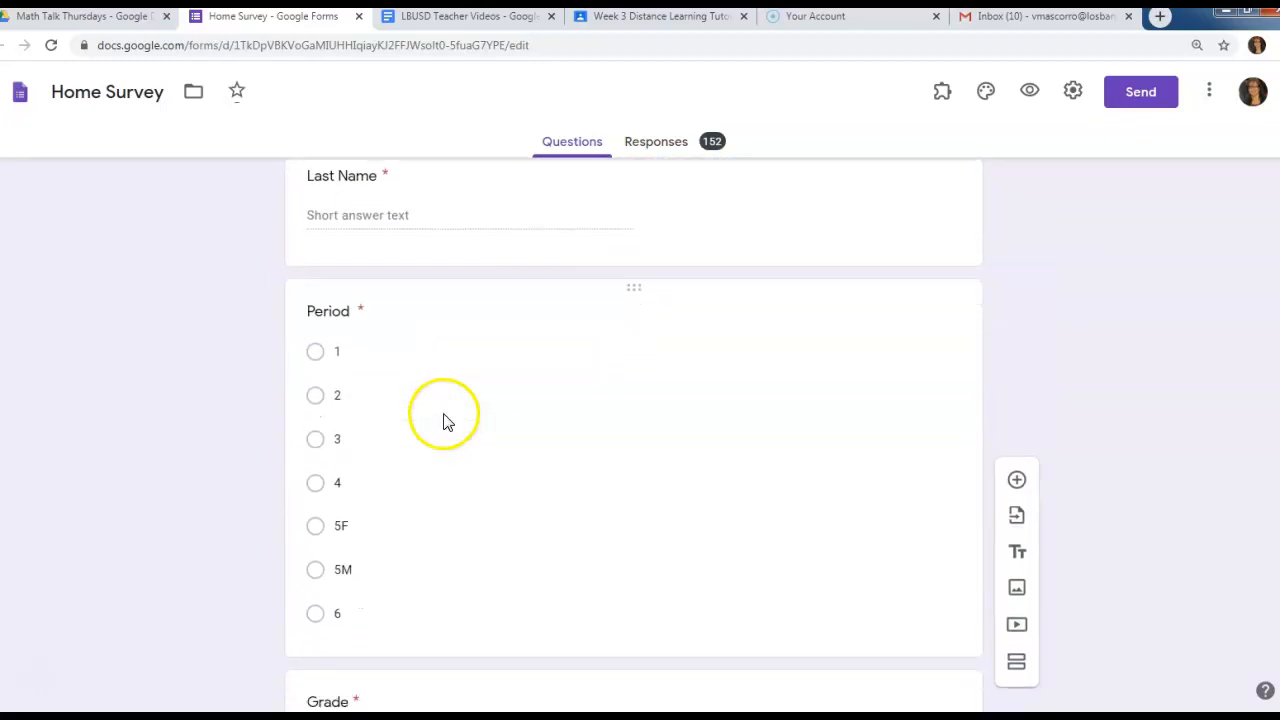
scroll(434, 560, down, 4)
scroll(435, 560, down, 2)
click(434, 570)
scroll(437, 577, down, 2)
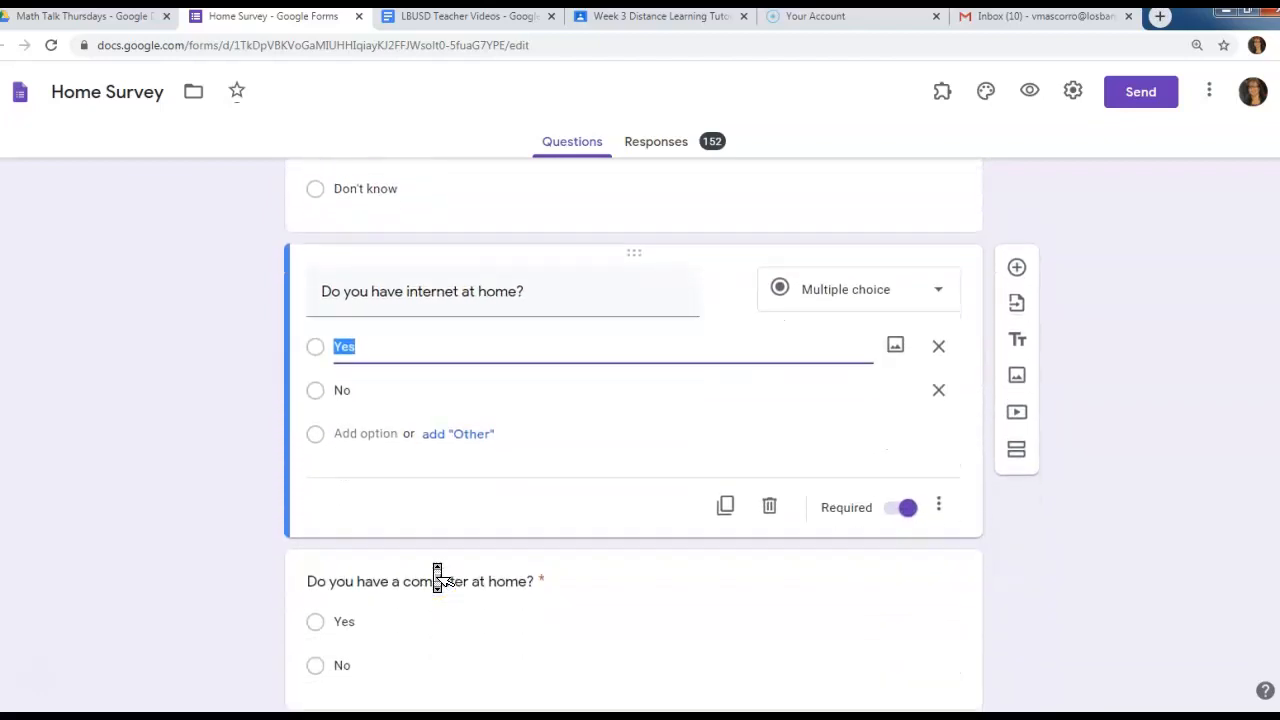
scroll(437, 577, down, 1)
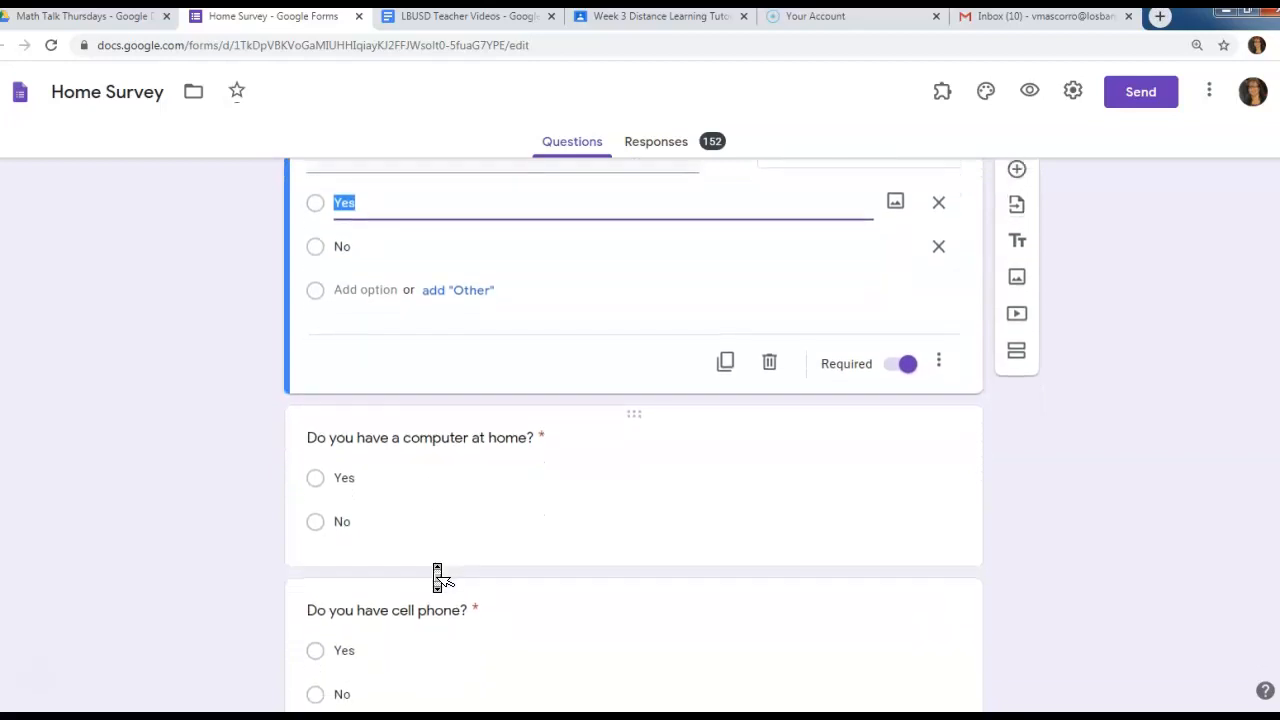
scroll(437, 574, down, 2)
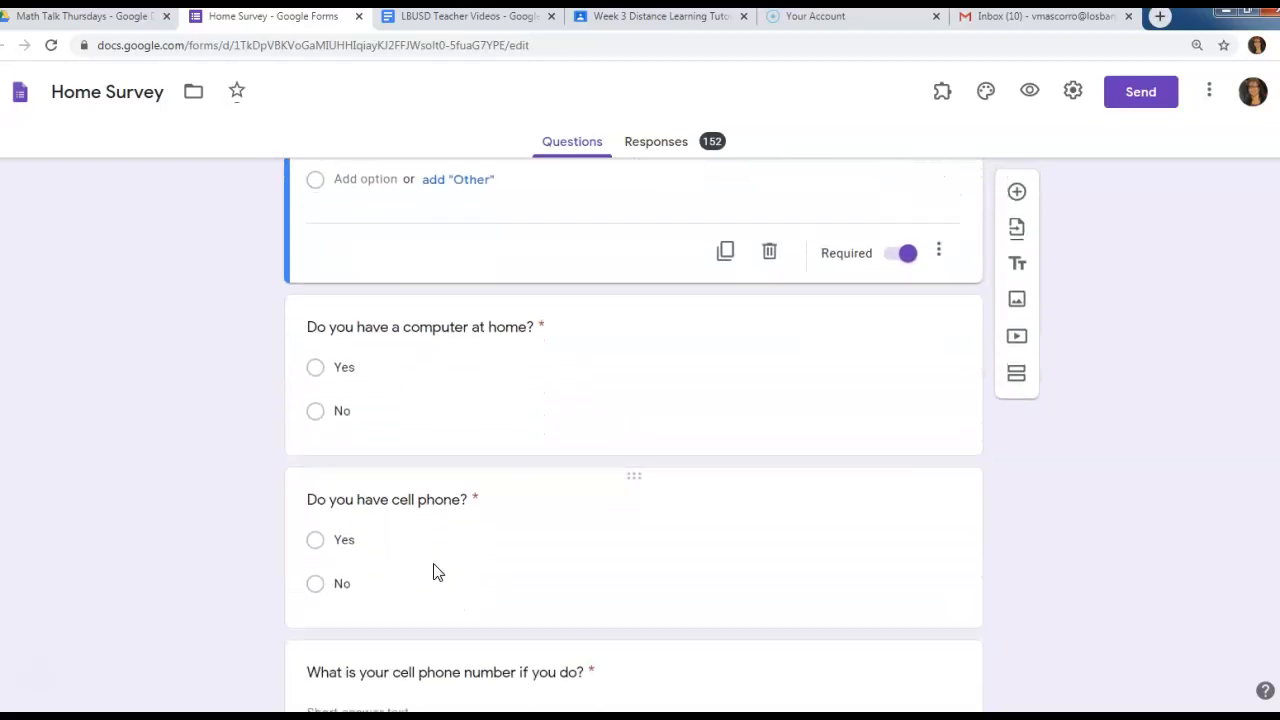
scroll(435, 570, down, 3)
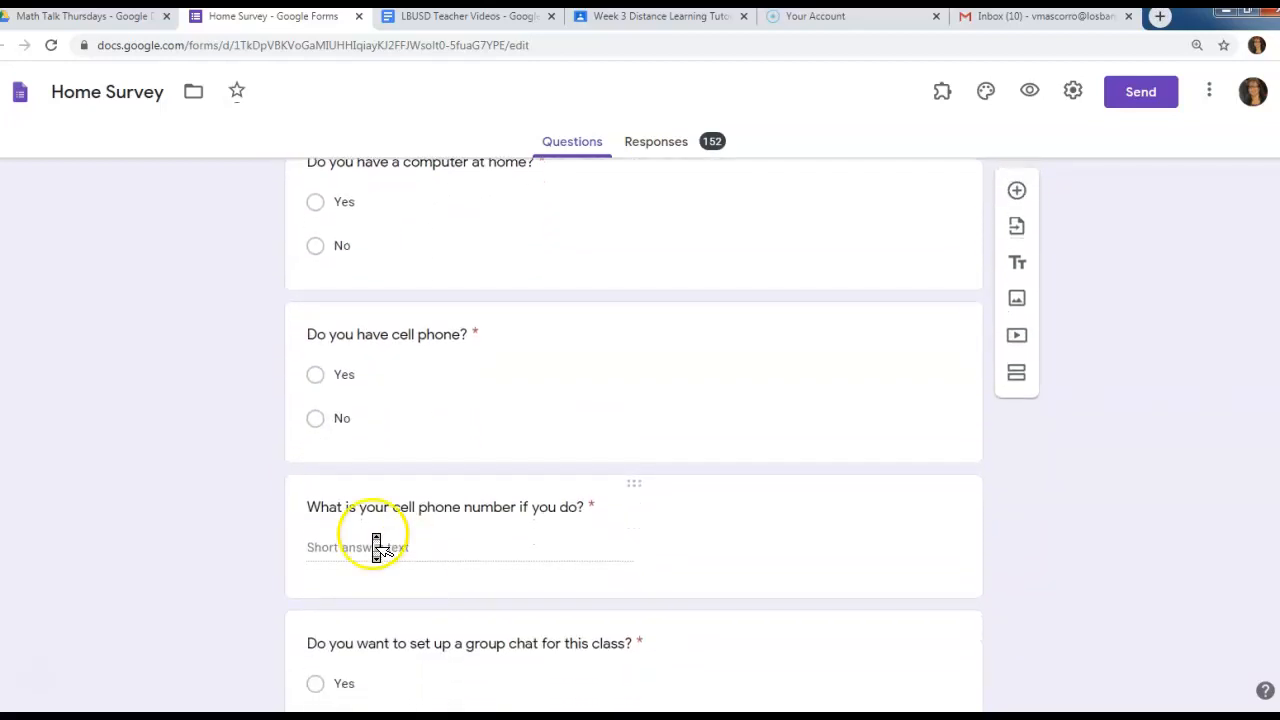
scroll(476, 540, down, 3)
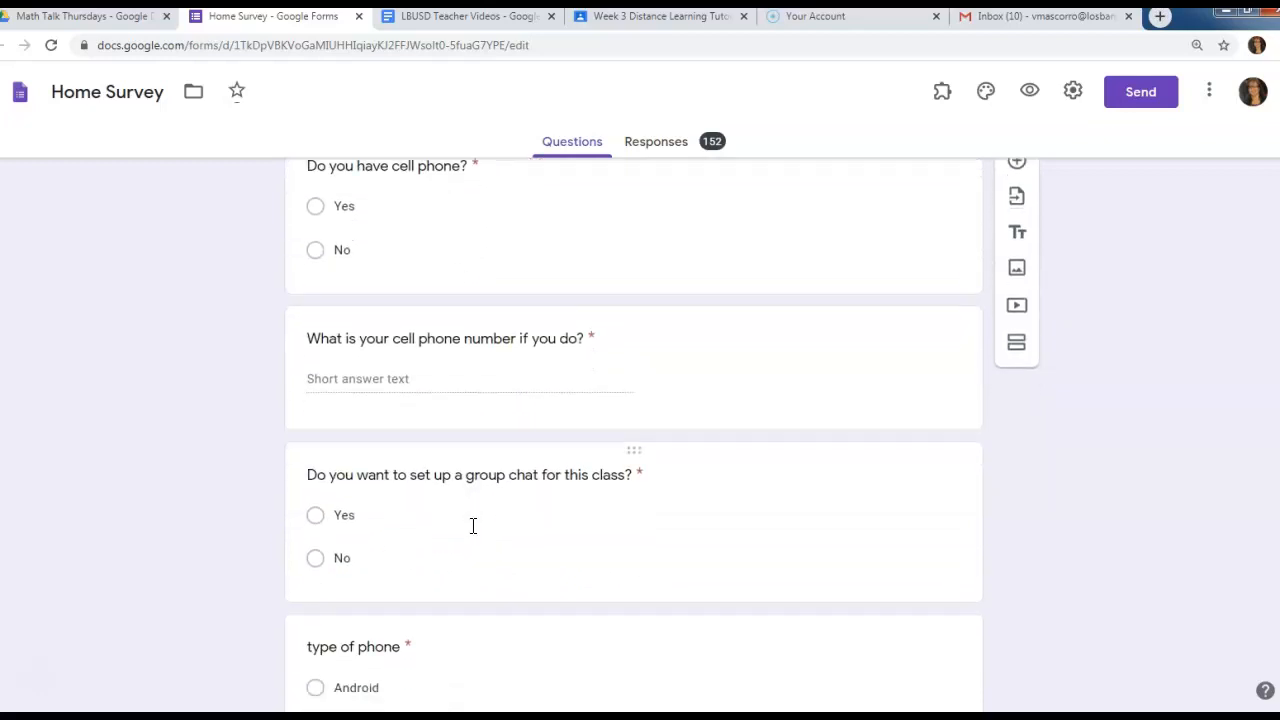
scroll(406, 498, down, 1)
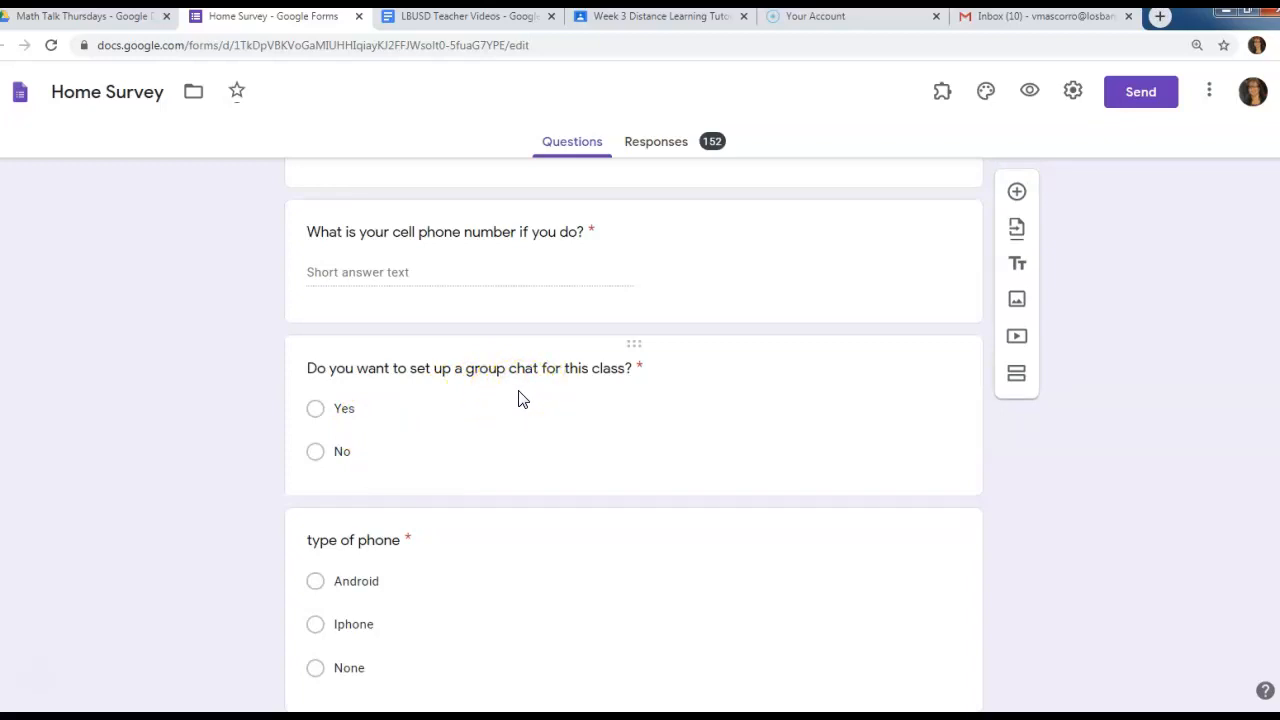
scroll(518, 398, down, 1)
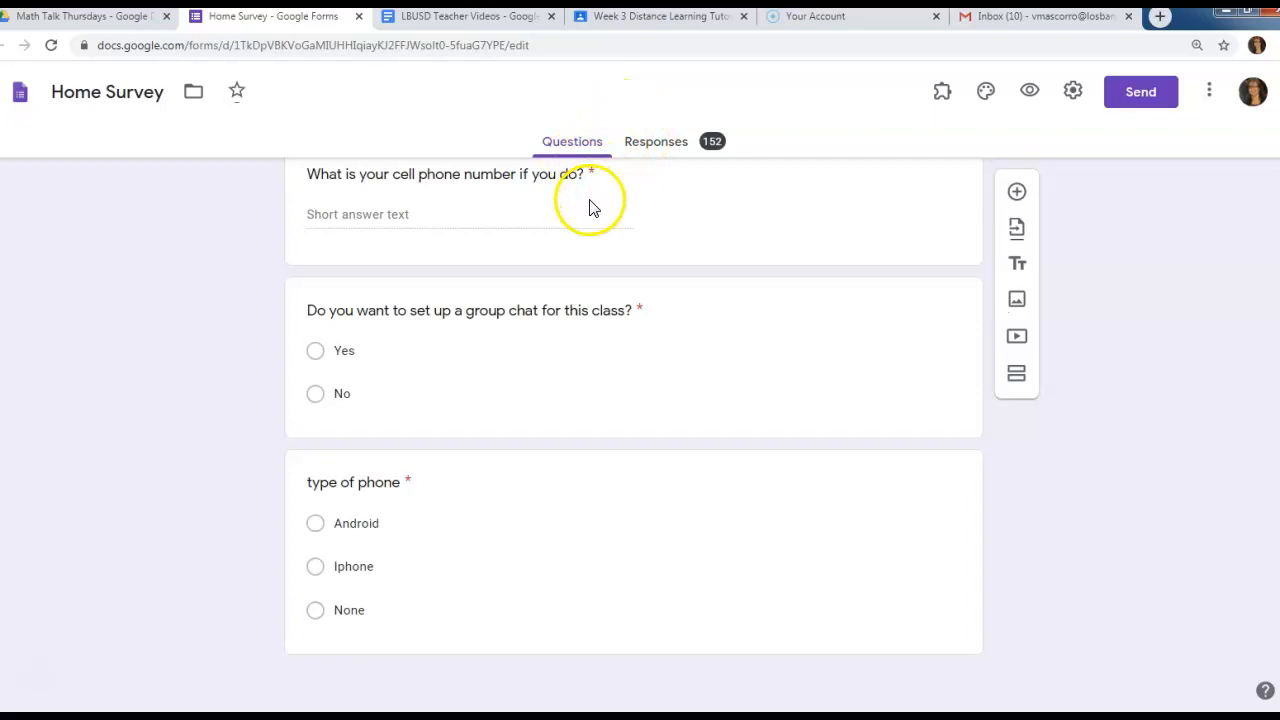
Step: View the survey's response summary and look through the submitted first-name answers
click(654, 142)
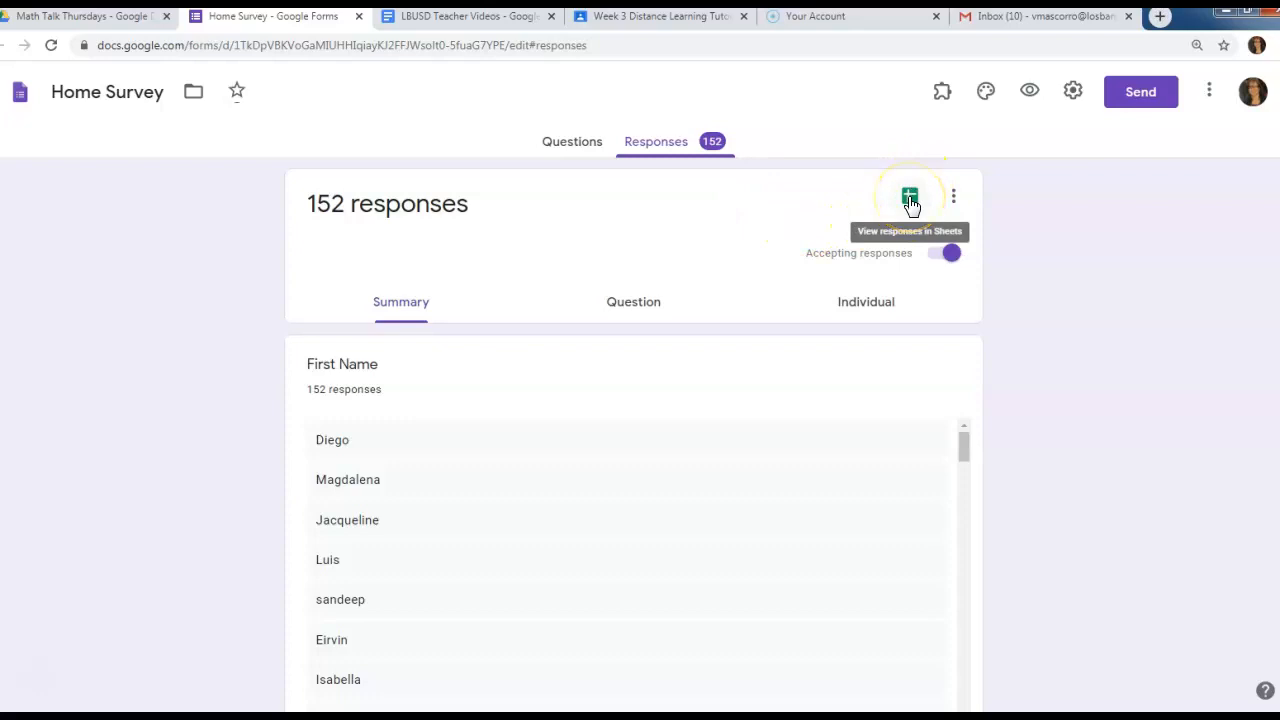
scroll(670, 316, down, 5)
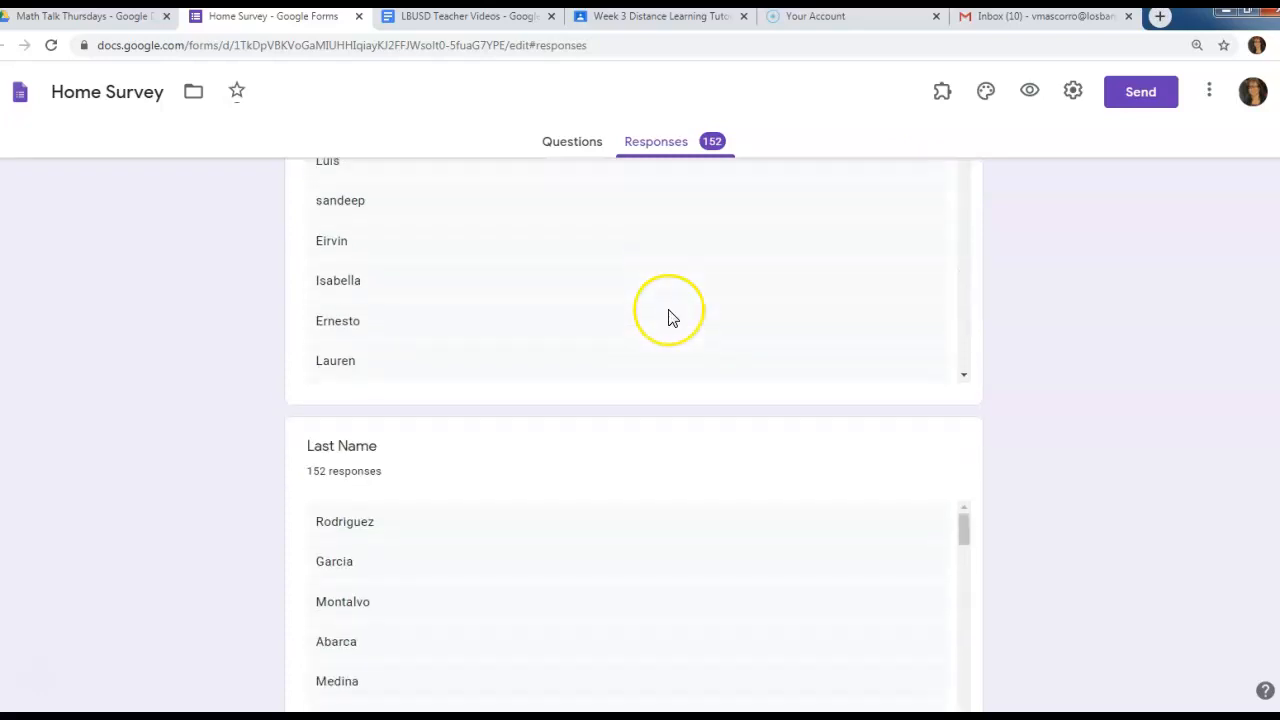
scroll(670, 316, down, 2)
scroll(670, 316, up, 5)
scroll(670, 316, down, 5)
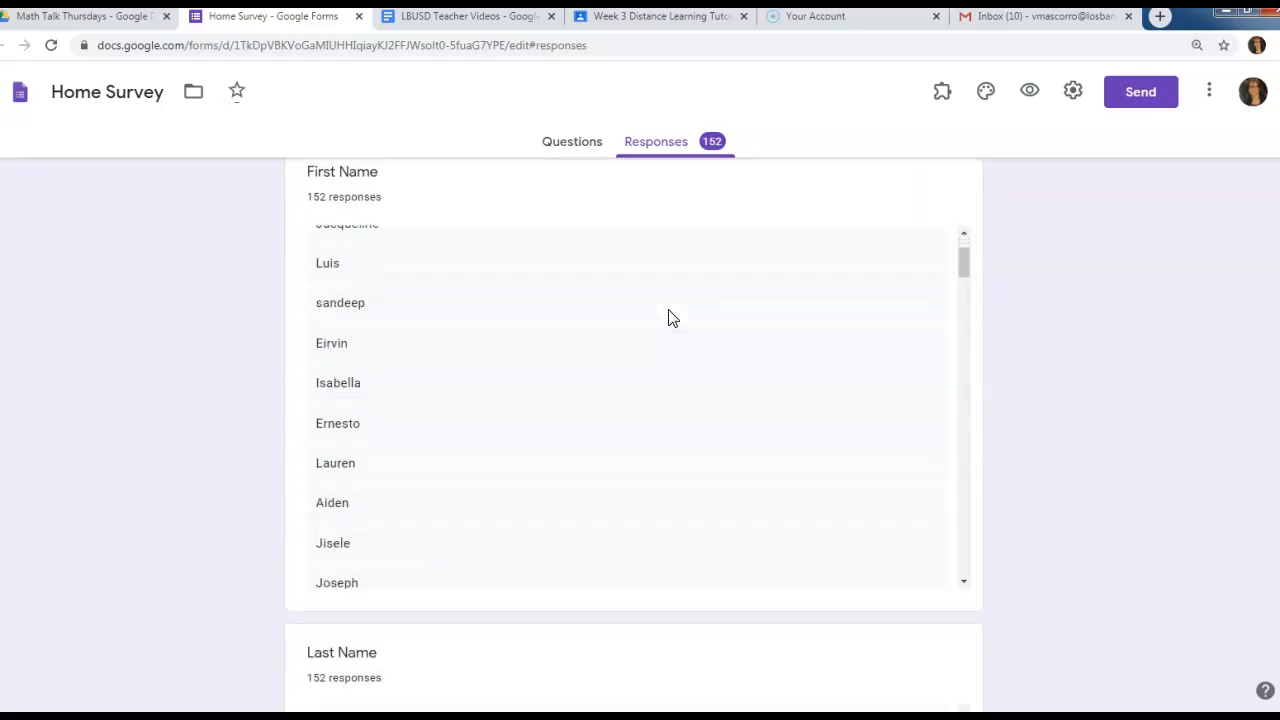
scroll(670, 316, down, 10)
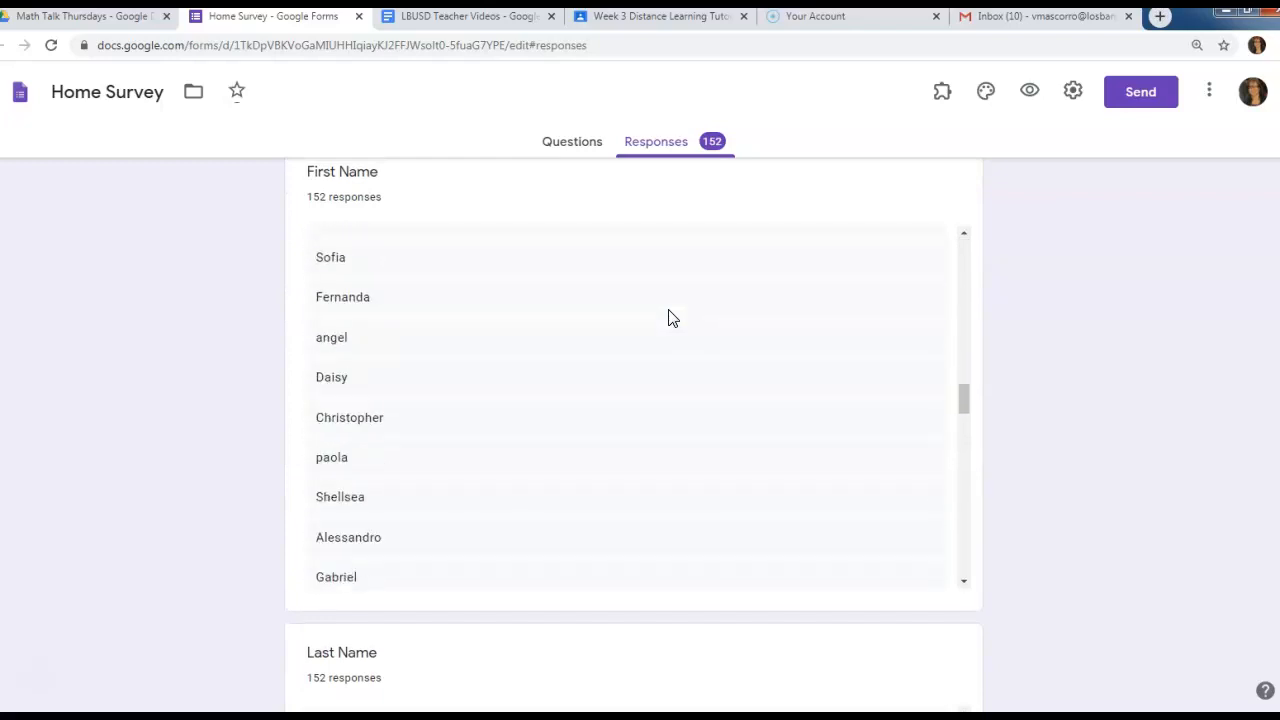
scroll(670, 316, down, 6)
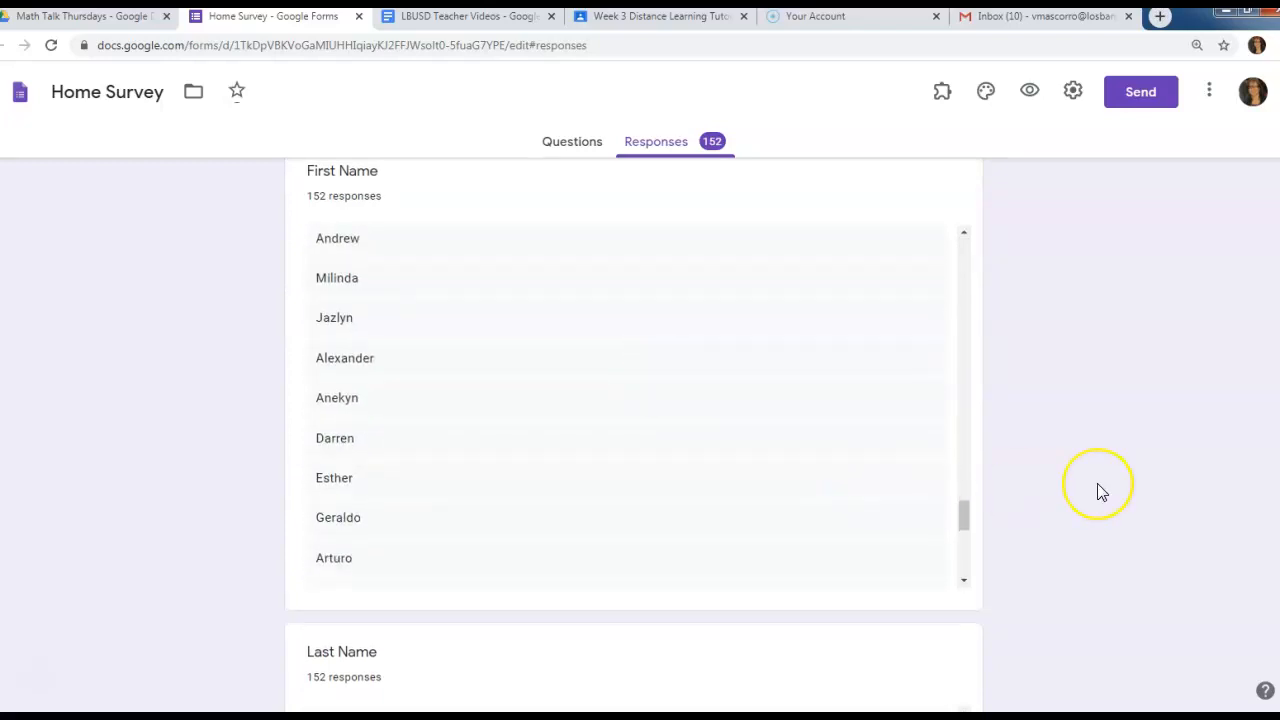
Step: Examine the response summary charts for period, grade, lunch and internet at home
scroll(1097, 489, down, 6)
scroll(1097, 490, down, 3)
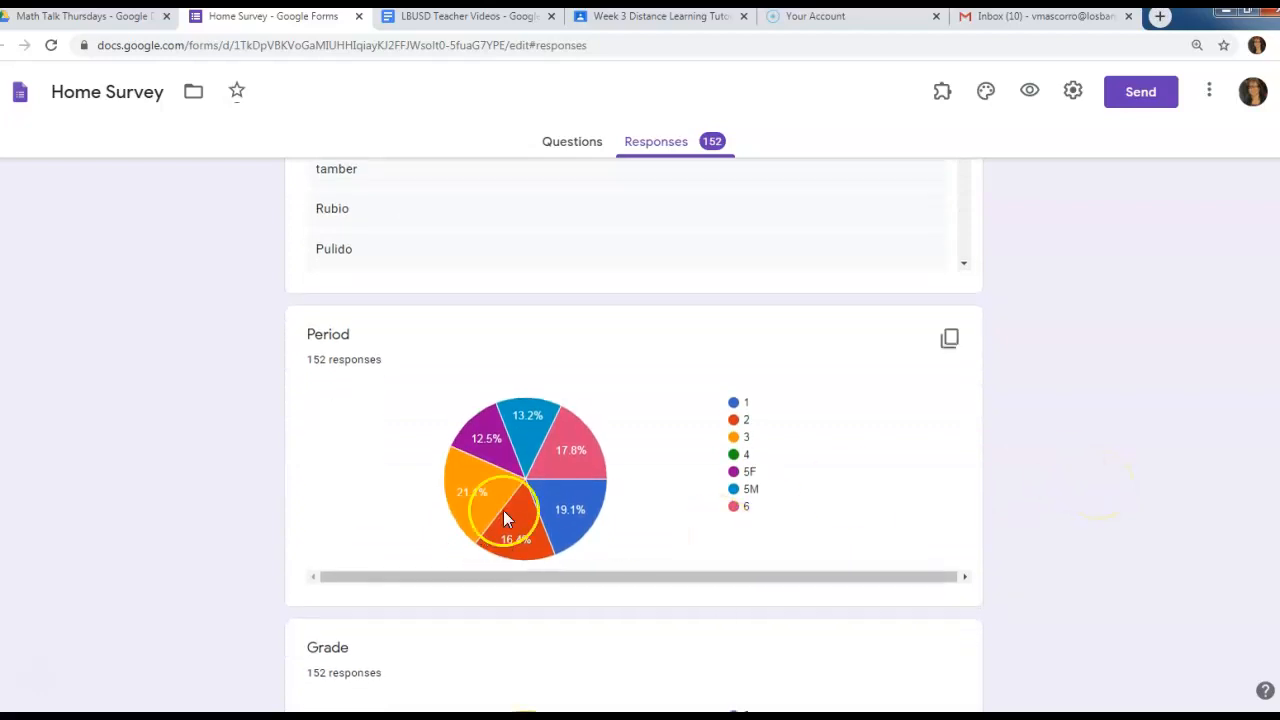
scroll(1031, 414, down, 6)
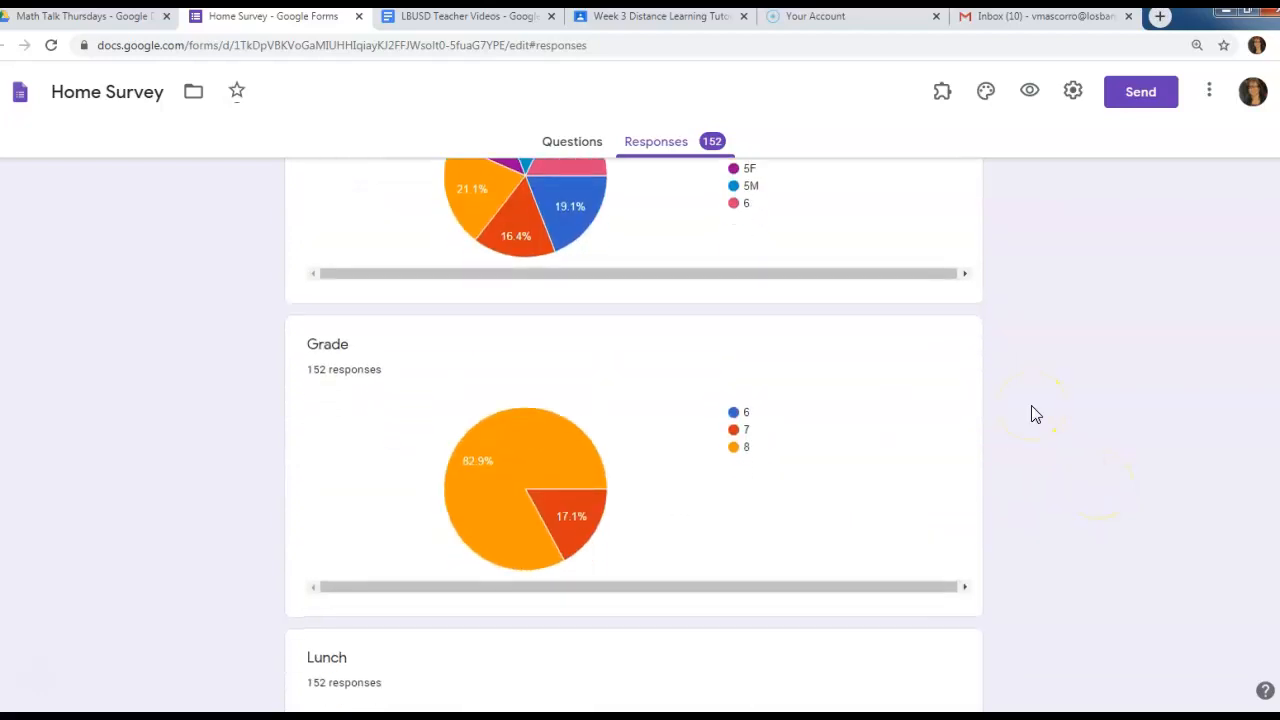
scroll(883, 497, up, 9)
scroll(883, 497, down, 12)
scroll(880, 497, down, 6)
scroll(880, 497, up, 4)
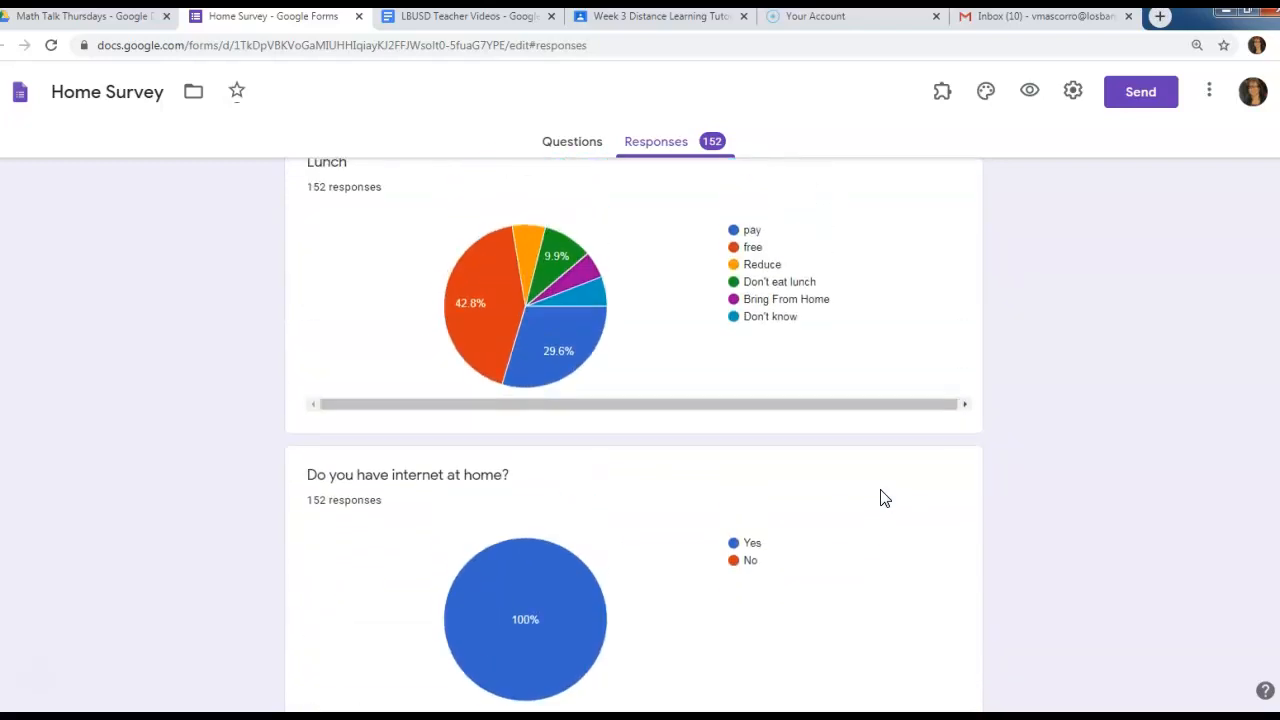
click(518, 478)
mouse_move(556, 407)
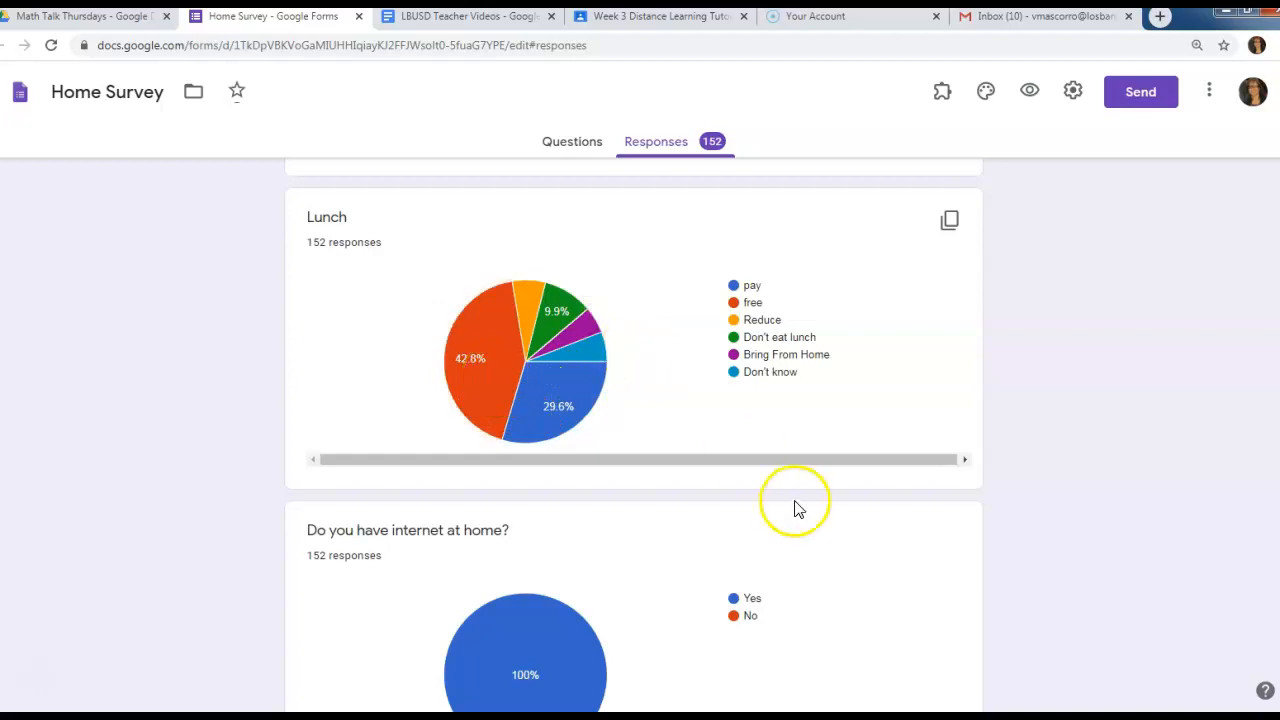
scroll(800, 510, down, 2)
scroll(800, 509, up, 6)
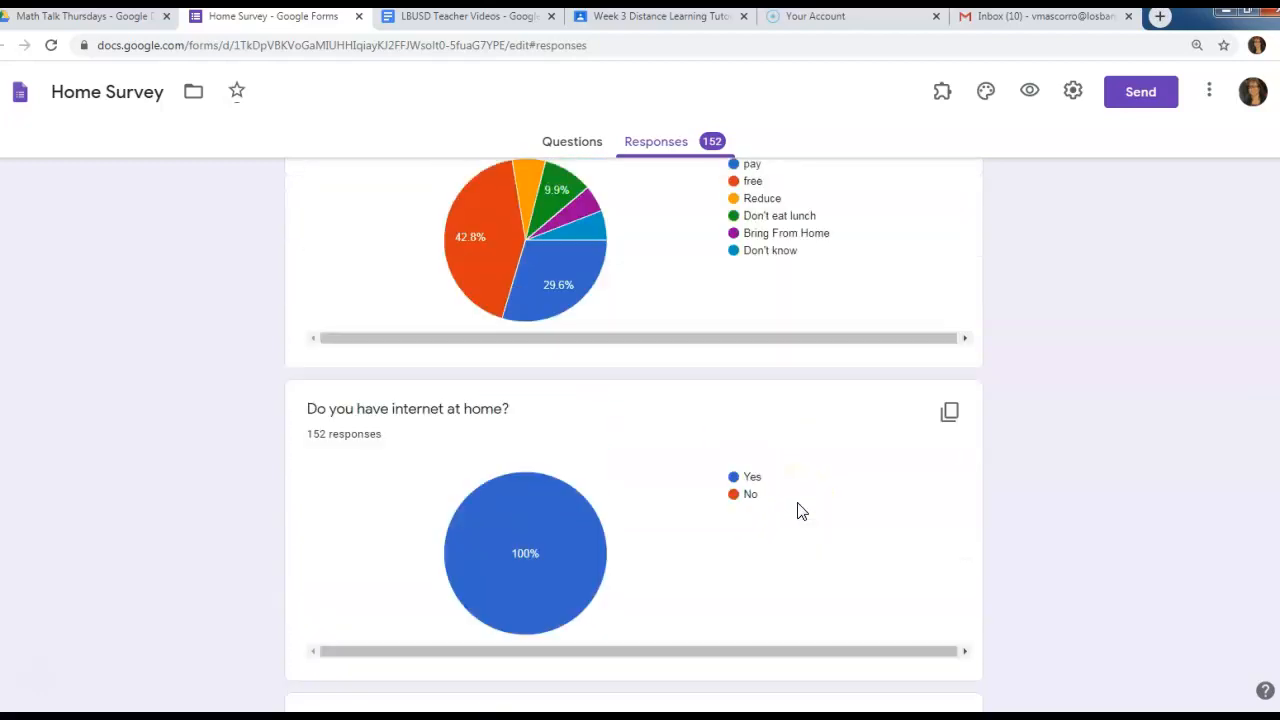
Step: View the survey responses in the linked Google Sheets spreadsheet and look through the Form Responses 1 rows
scroll(800, 403, up, 10)
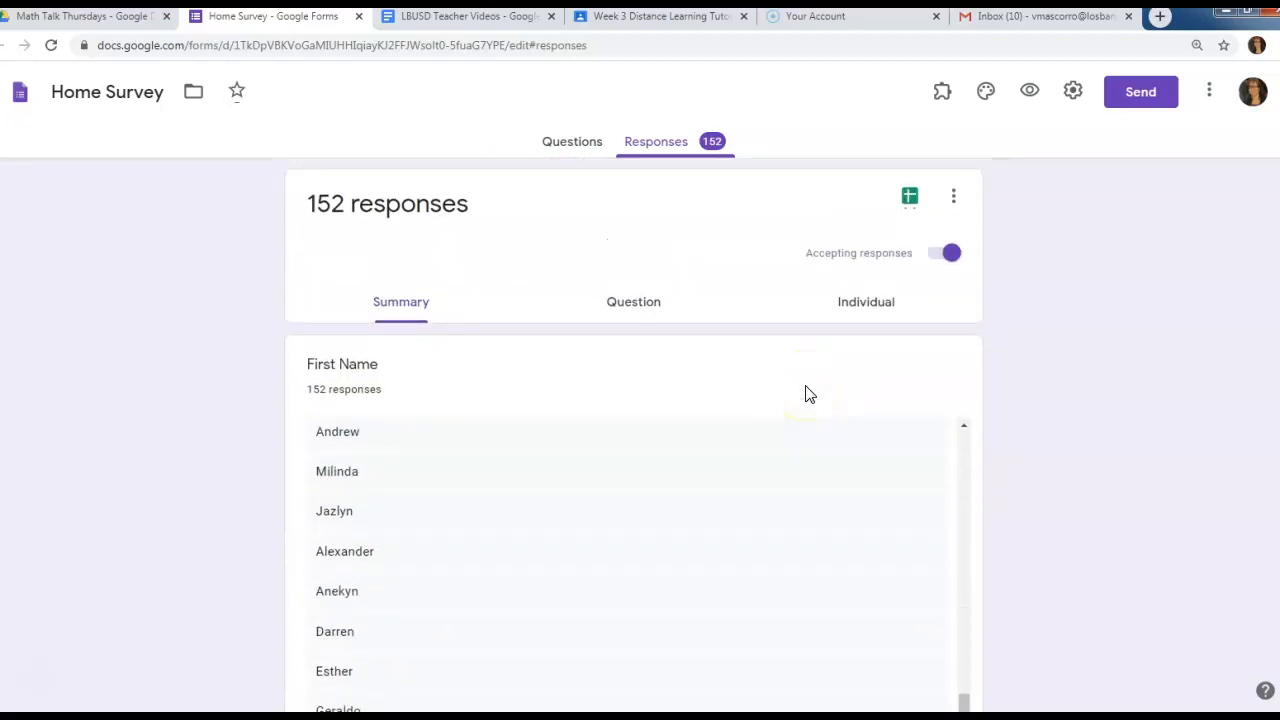
click(909, 198)
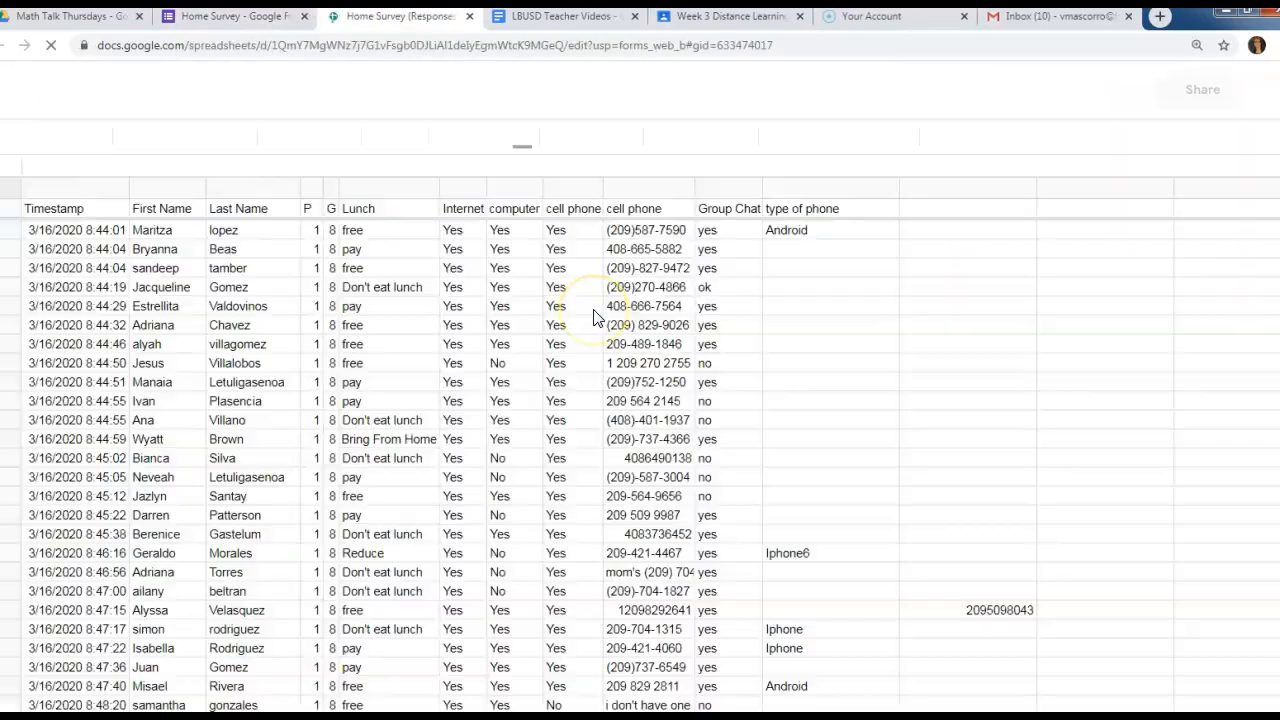
scroll(597, 317, down, 3)
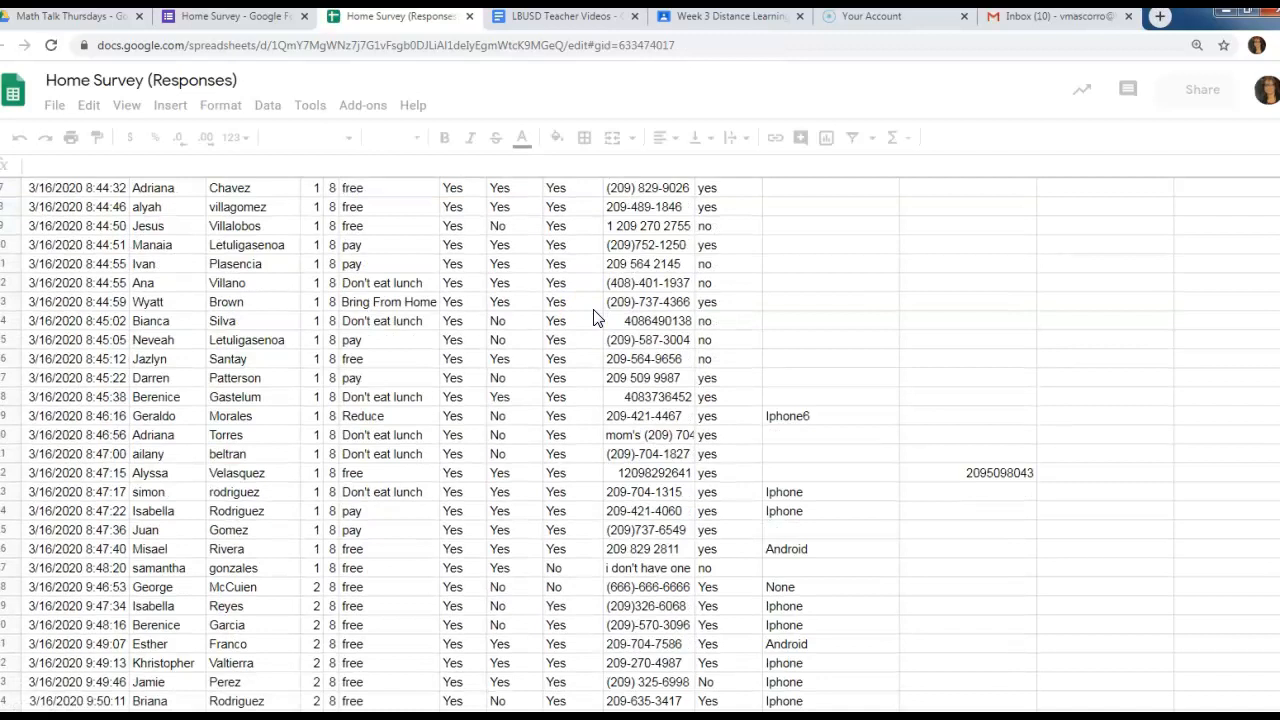
scroll(218, 354, up, 3)
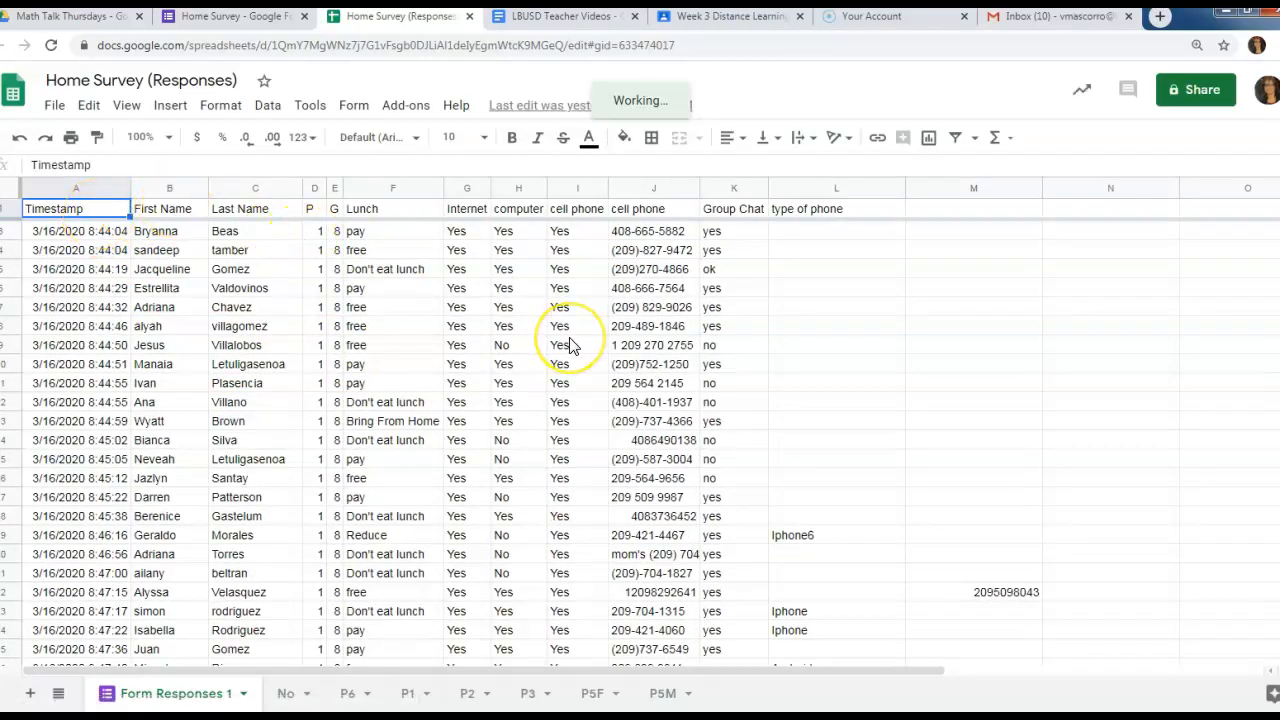
scroll(566, 344, down, 2)
scroll(568, 344, down, 15)
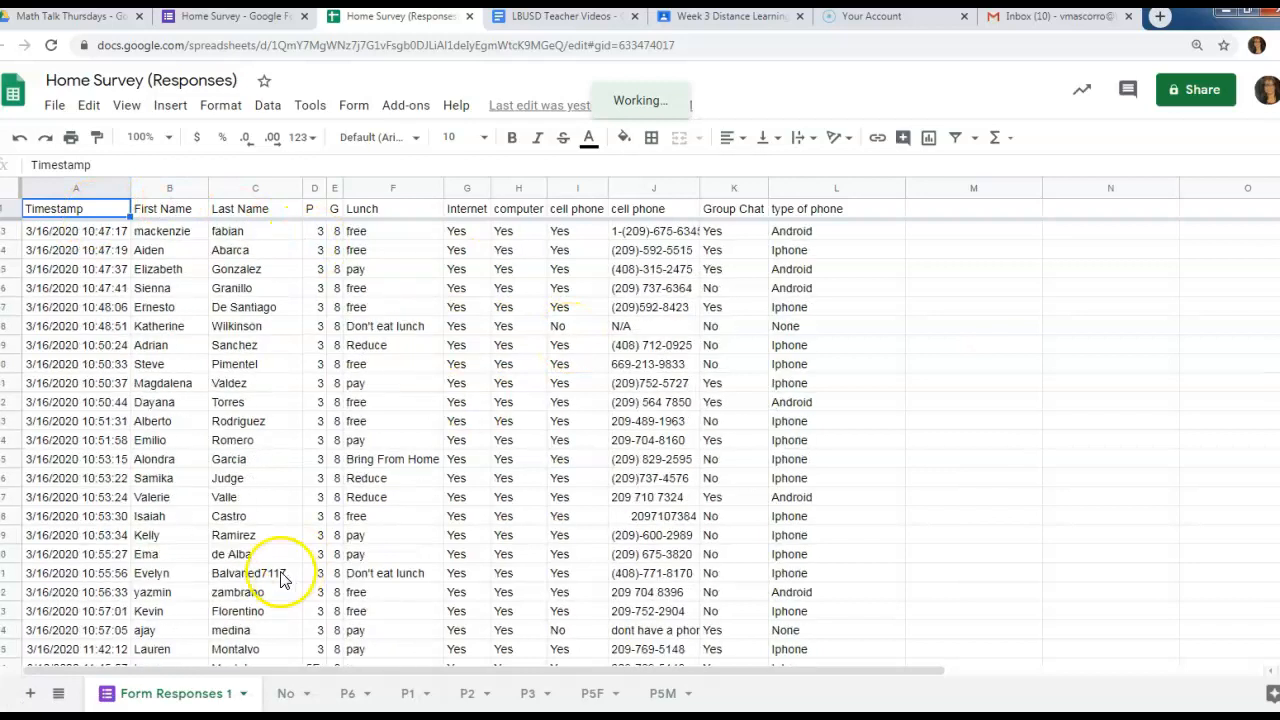
Step: Look through the No sheet and the class period sheets P6, P1, P2, P3, P5F and P5M
click(287, 696)
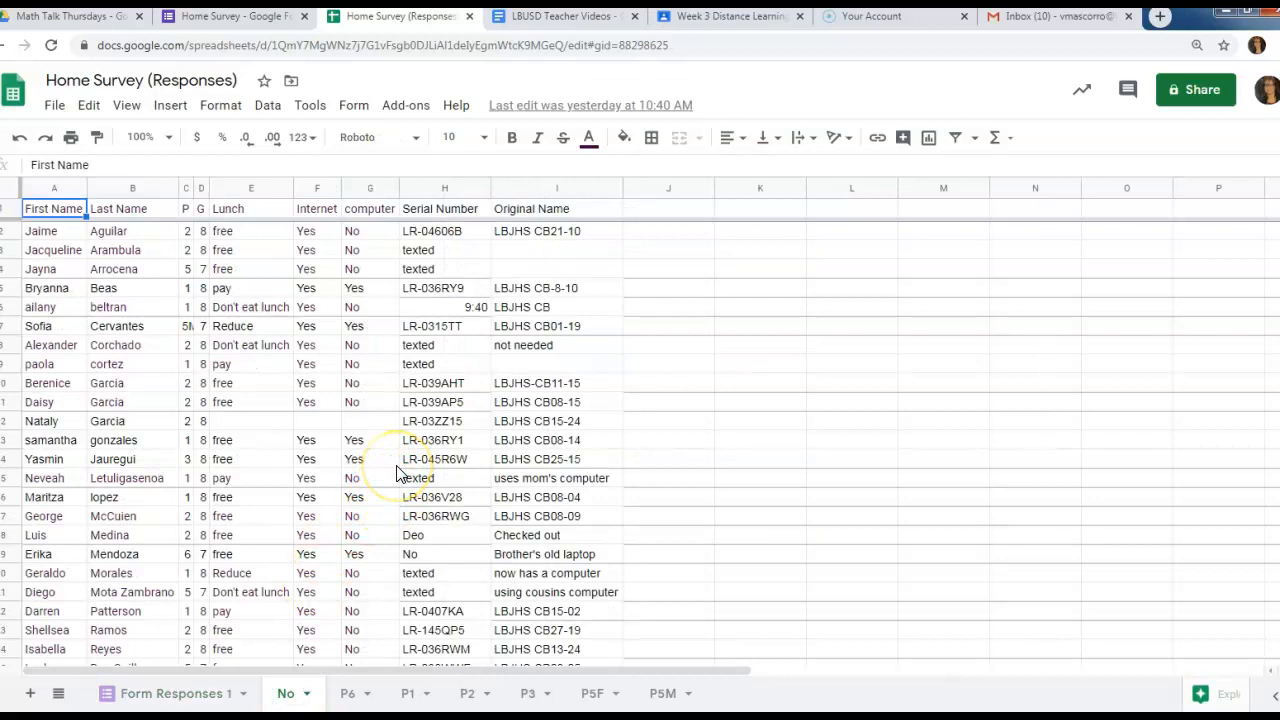
scroll(396, 478, down, 10)
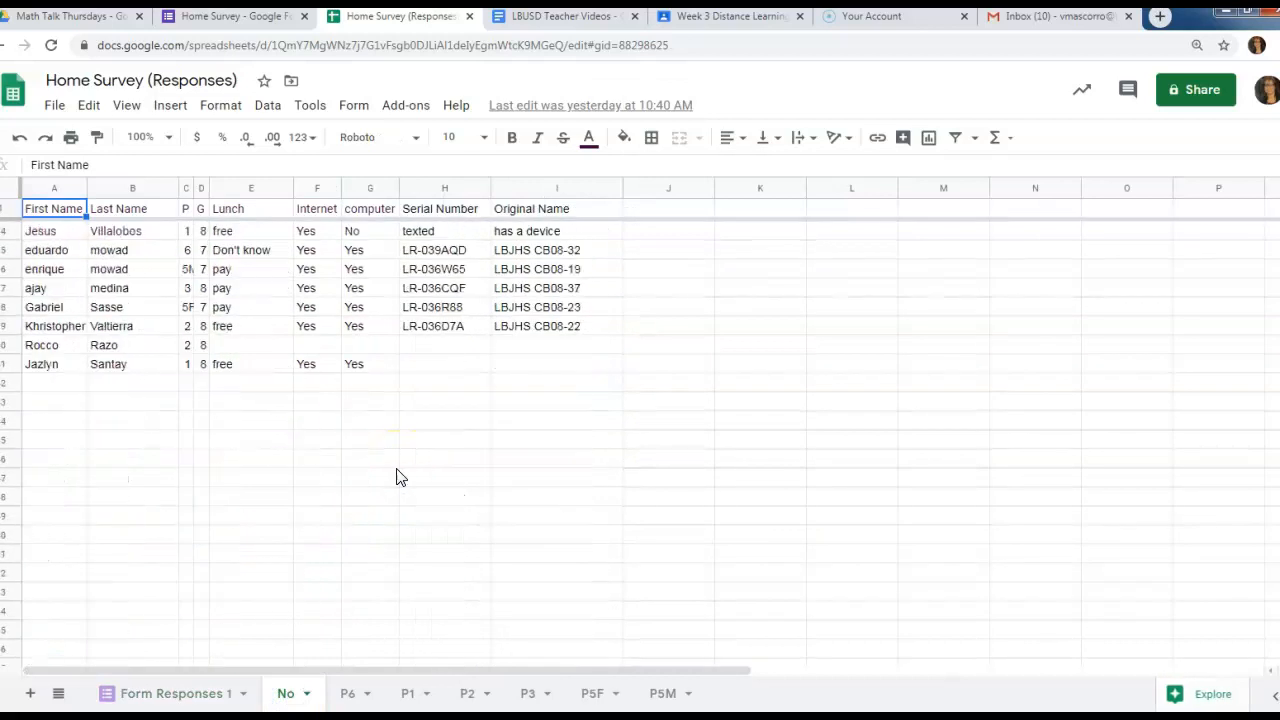
click(352, 696)
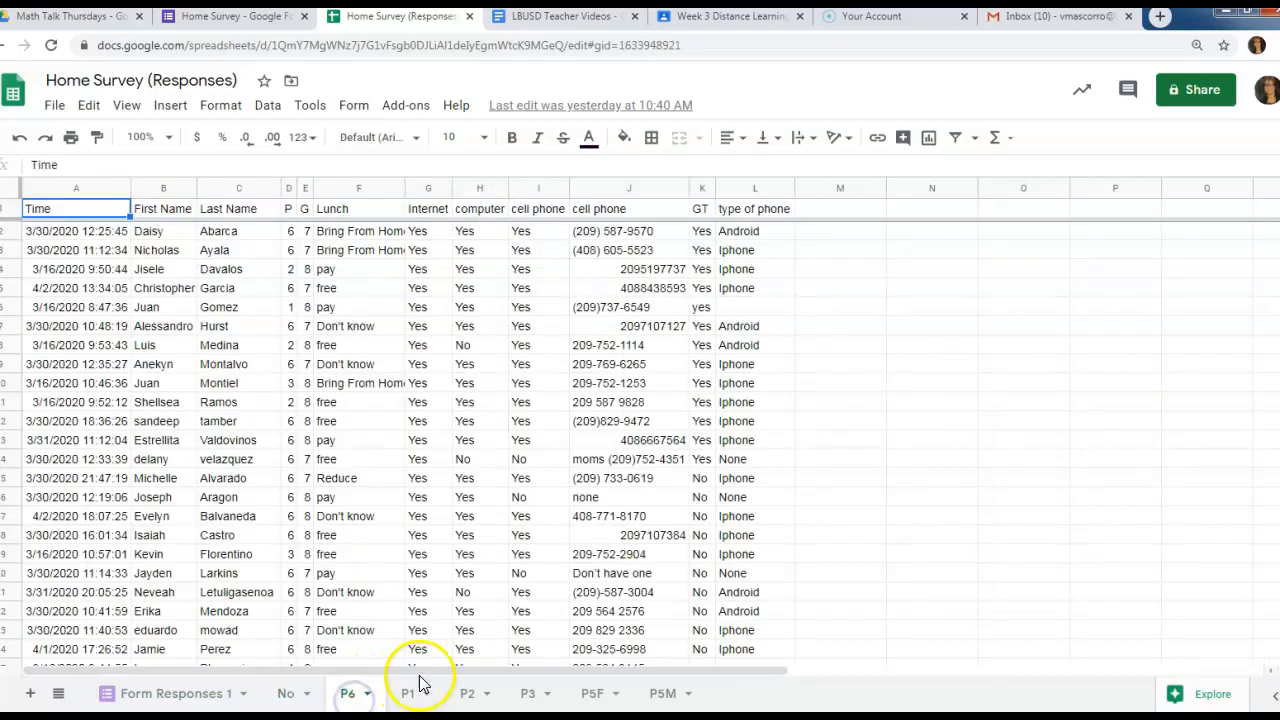
click(403, 700)
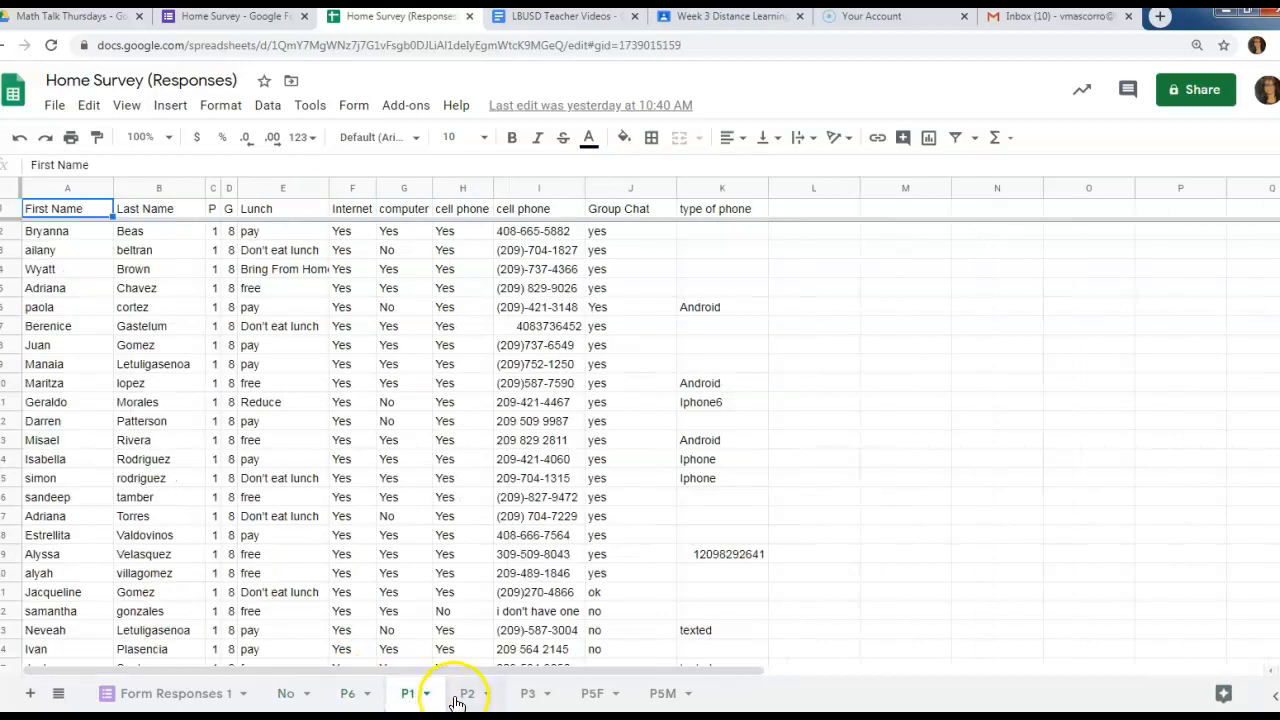
click(462, 695)
click(526, 695)
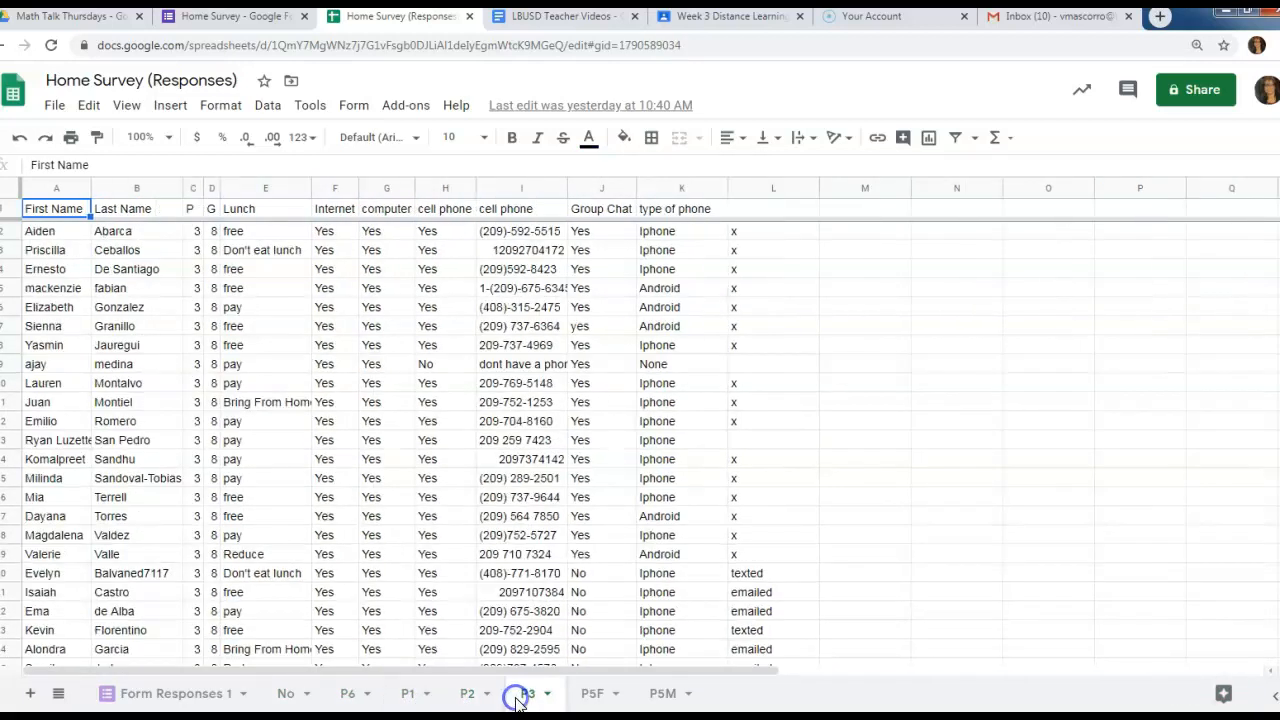
click(600, 694)
click(668, 693)
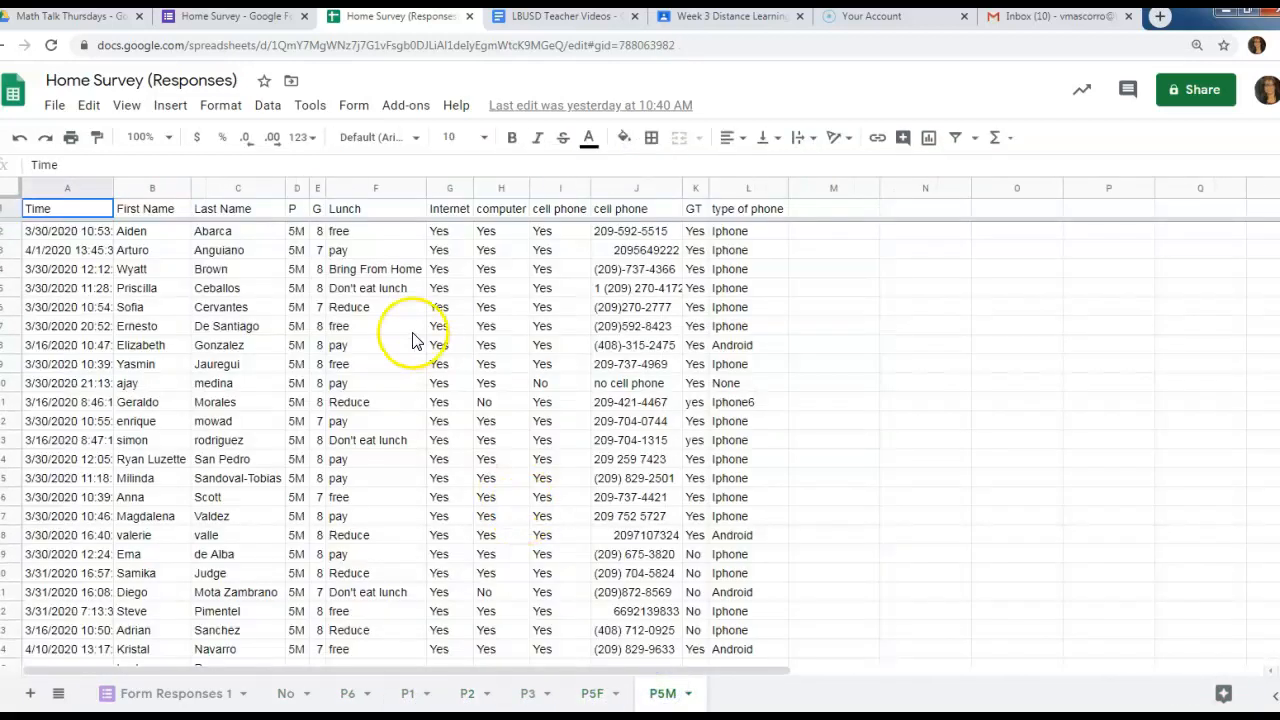
Step: Create a new blank Google Form in the Math Talk Thursdays folder of Google Drive
click(220, 20)
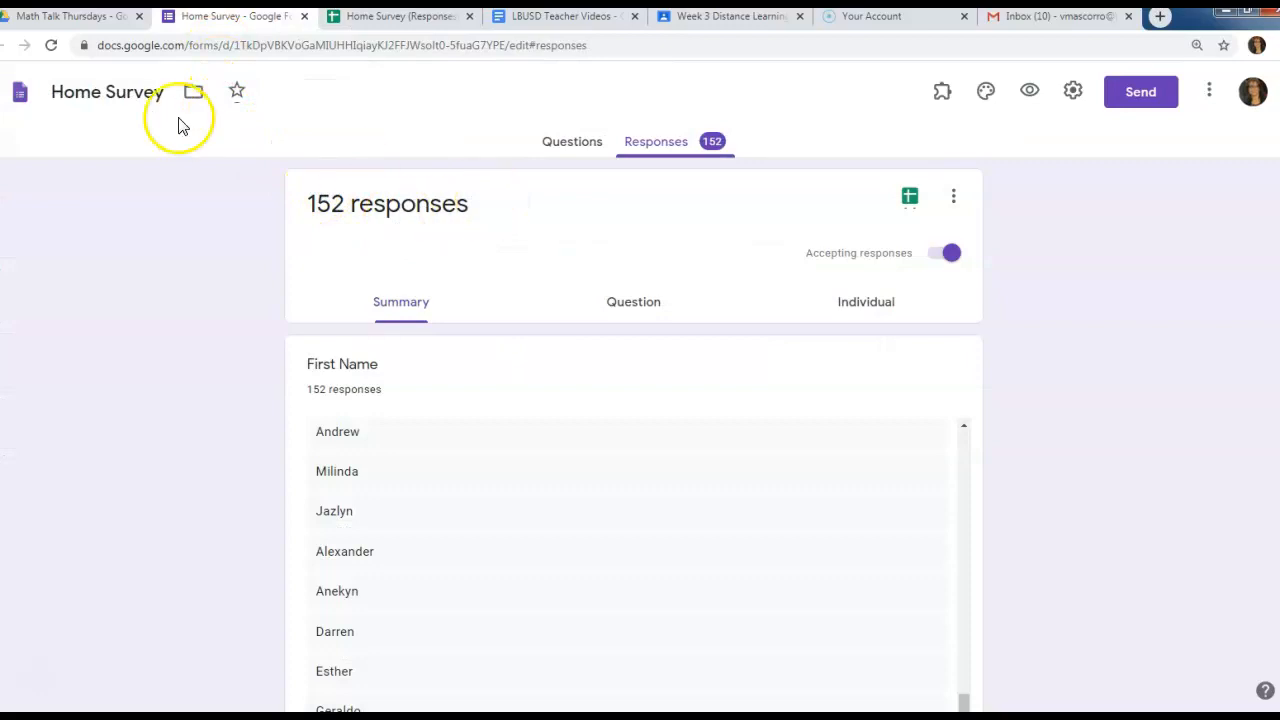
click(80, 20)
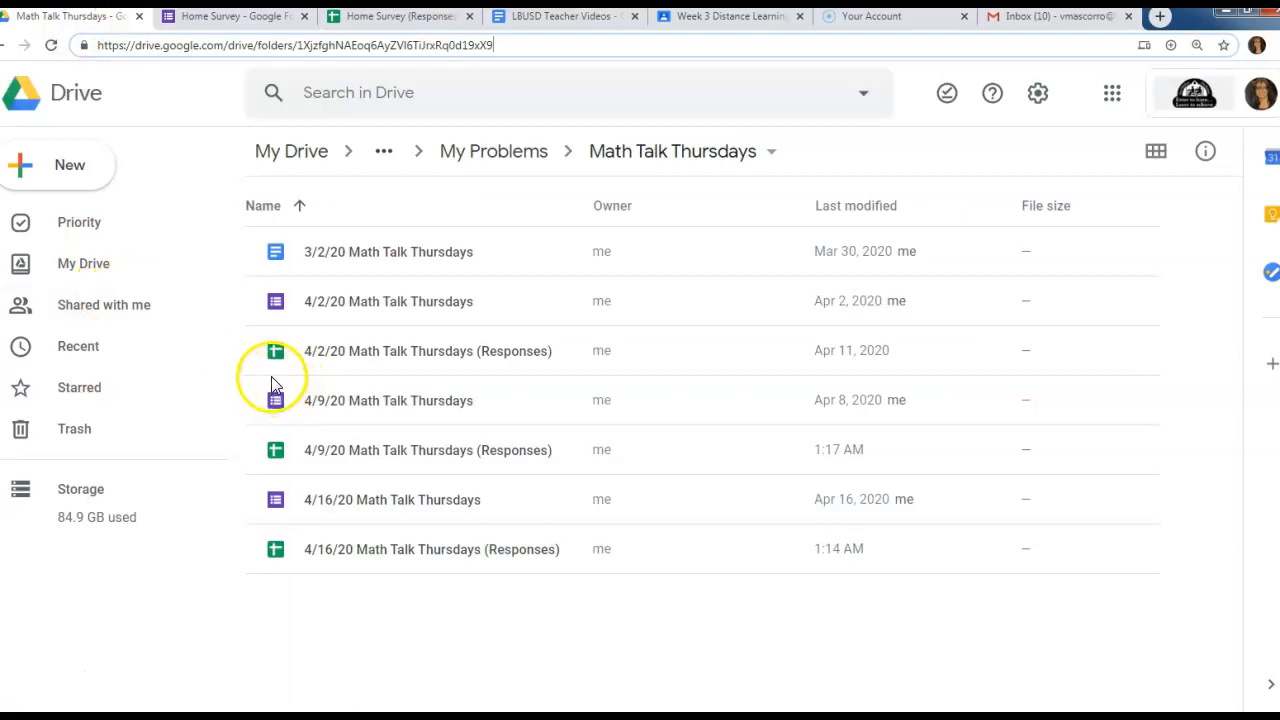
click(42, 171)
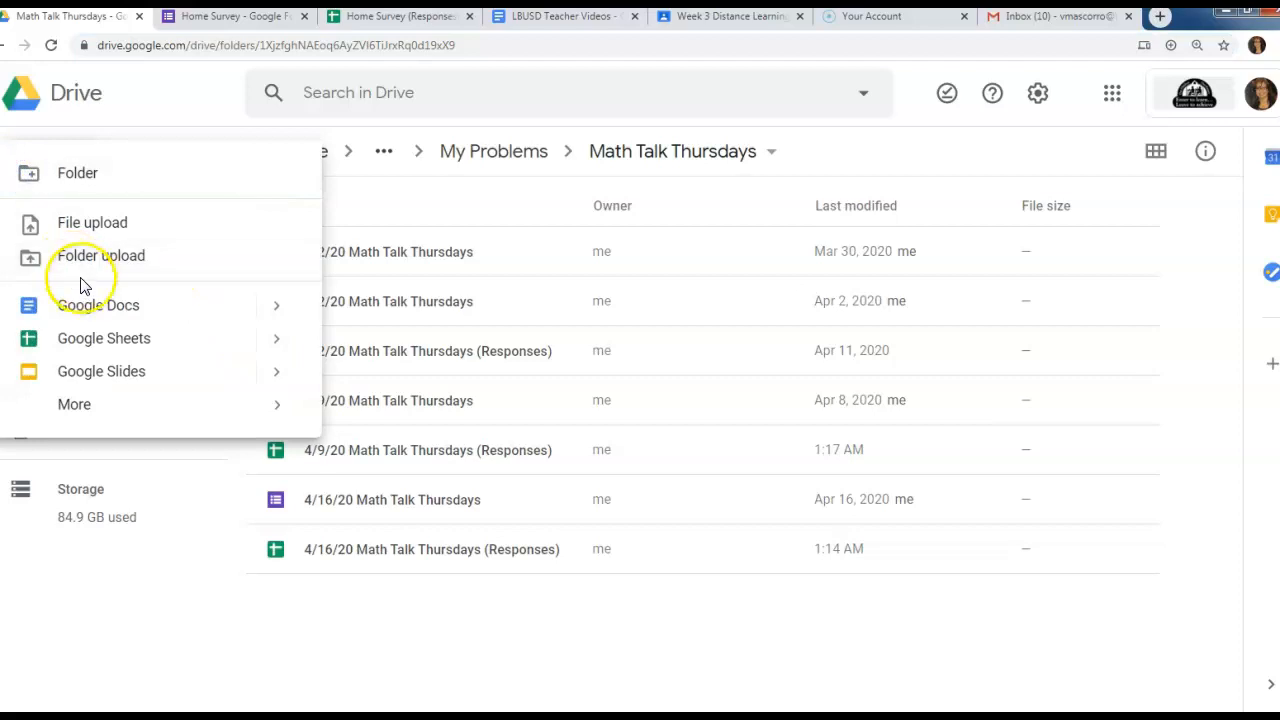
mouse_move(107, 404)
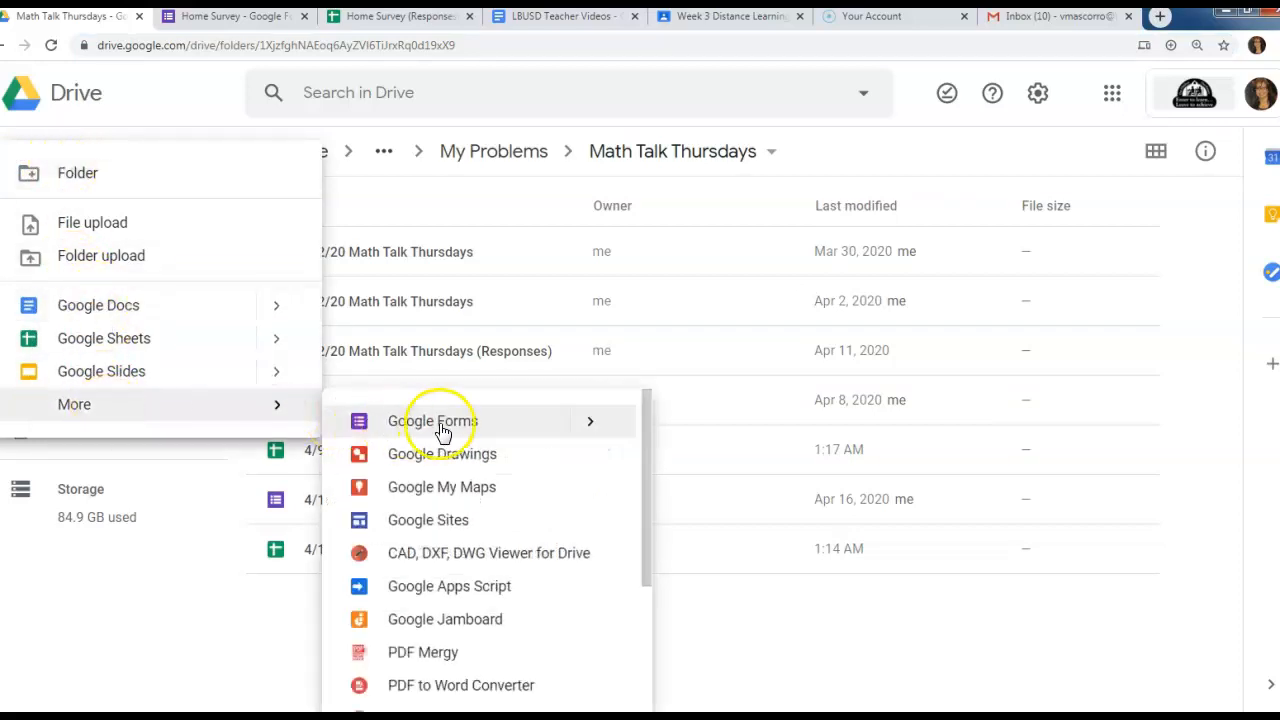
click(441, 423)
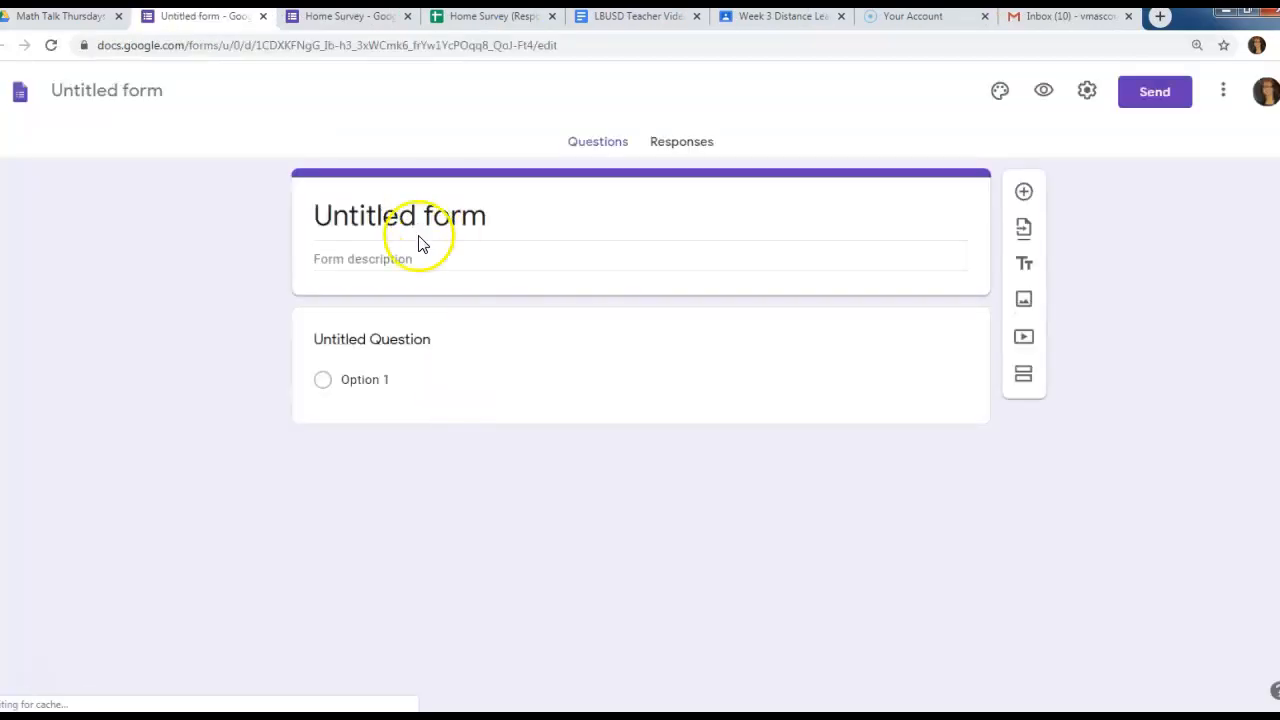
Step: Title the form "4/23/2020 Math Talk Thursday" and apply the same title as its file name
click(420, 216)
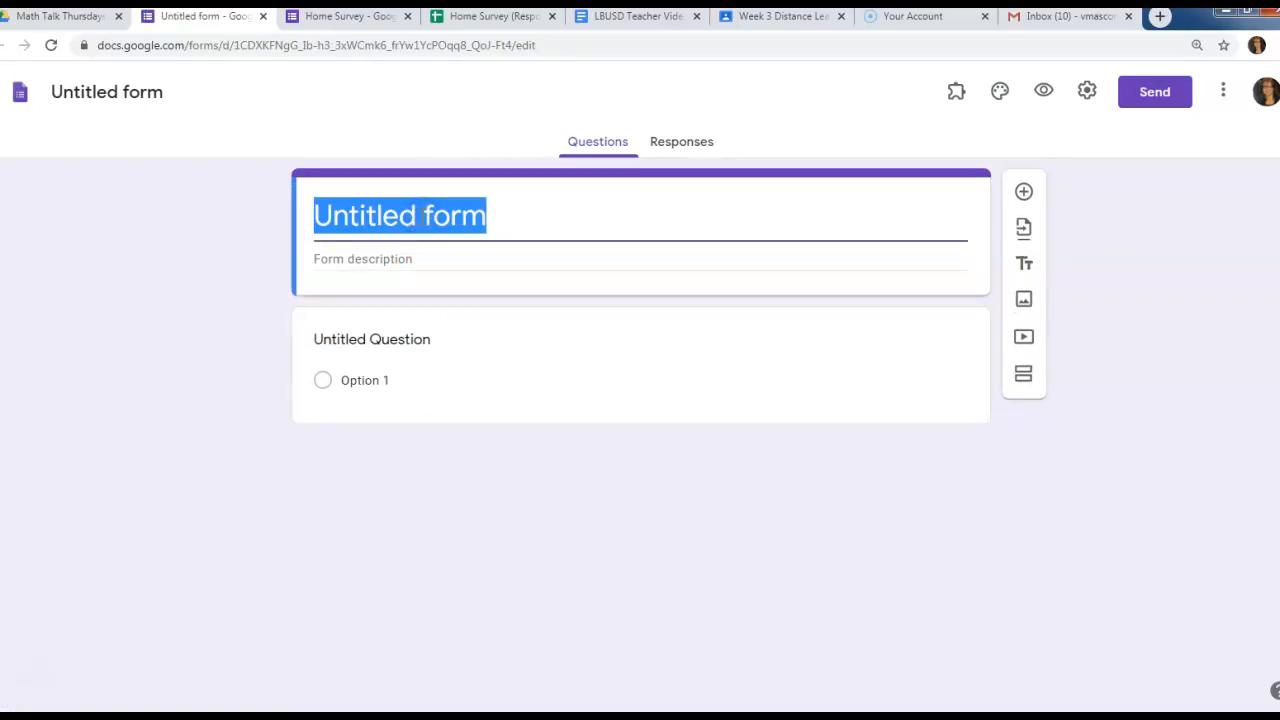
text(4/23/2020)
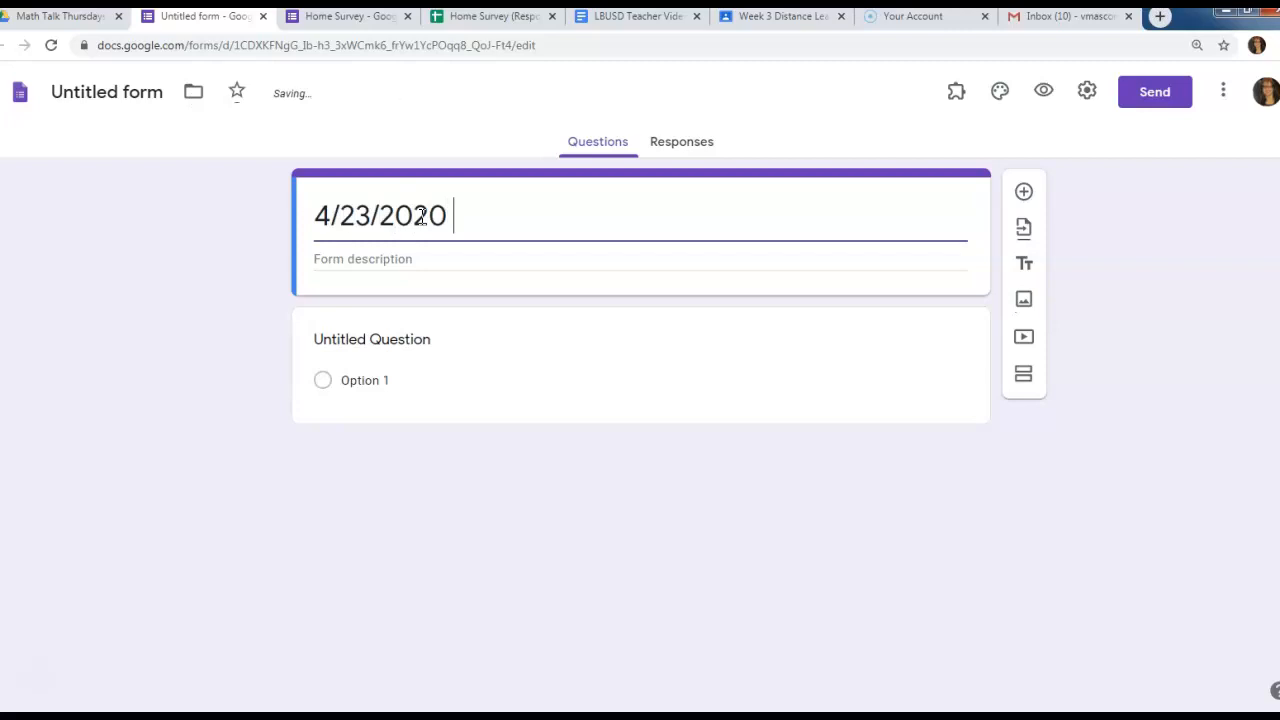
text(Math Talk Thursday)
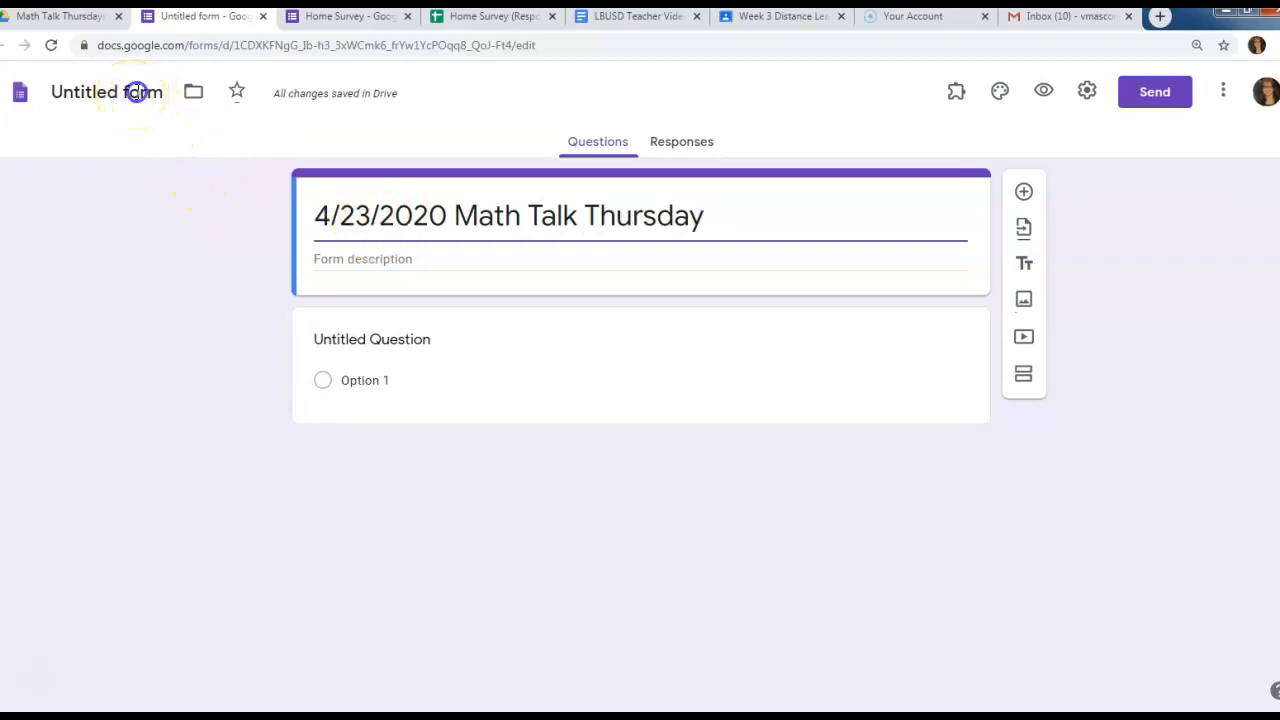
click(136, 92)
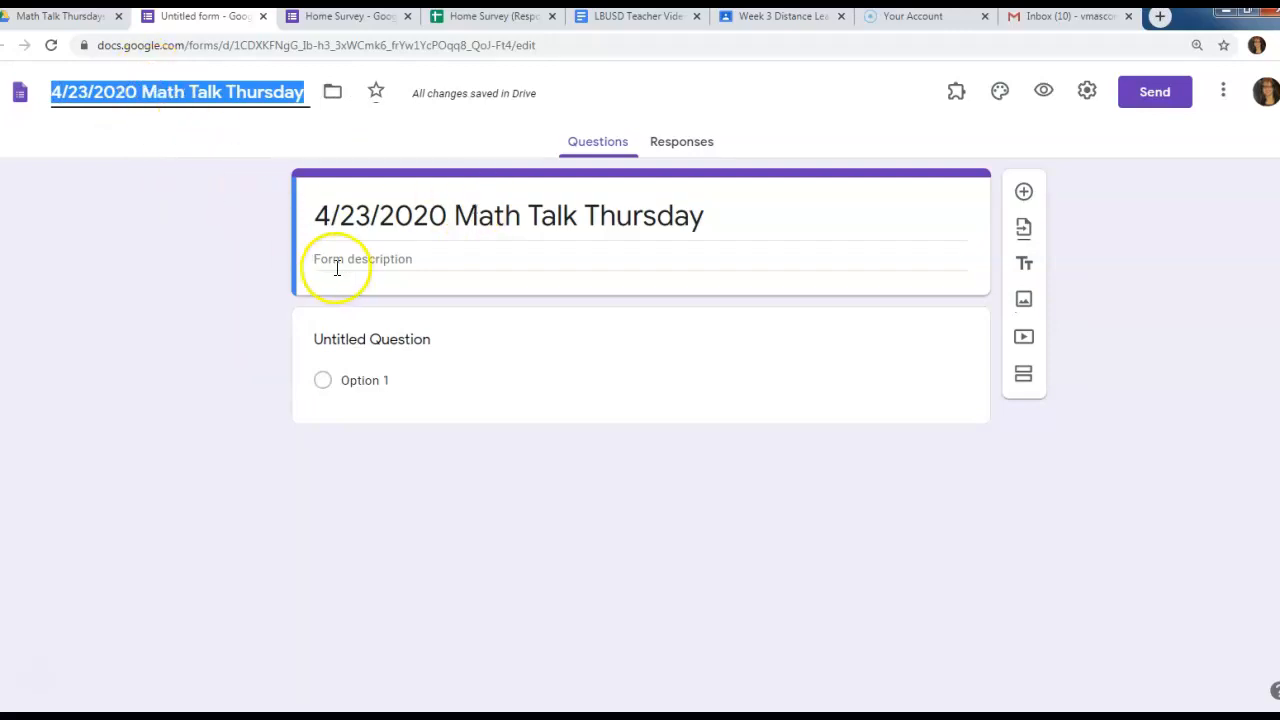
Step: Title the first question "First Name", with the short answer type, and make it required
click(414, 343)
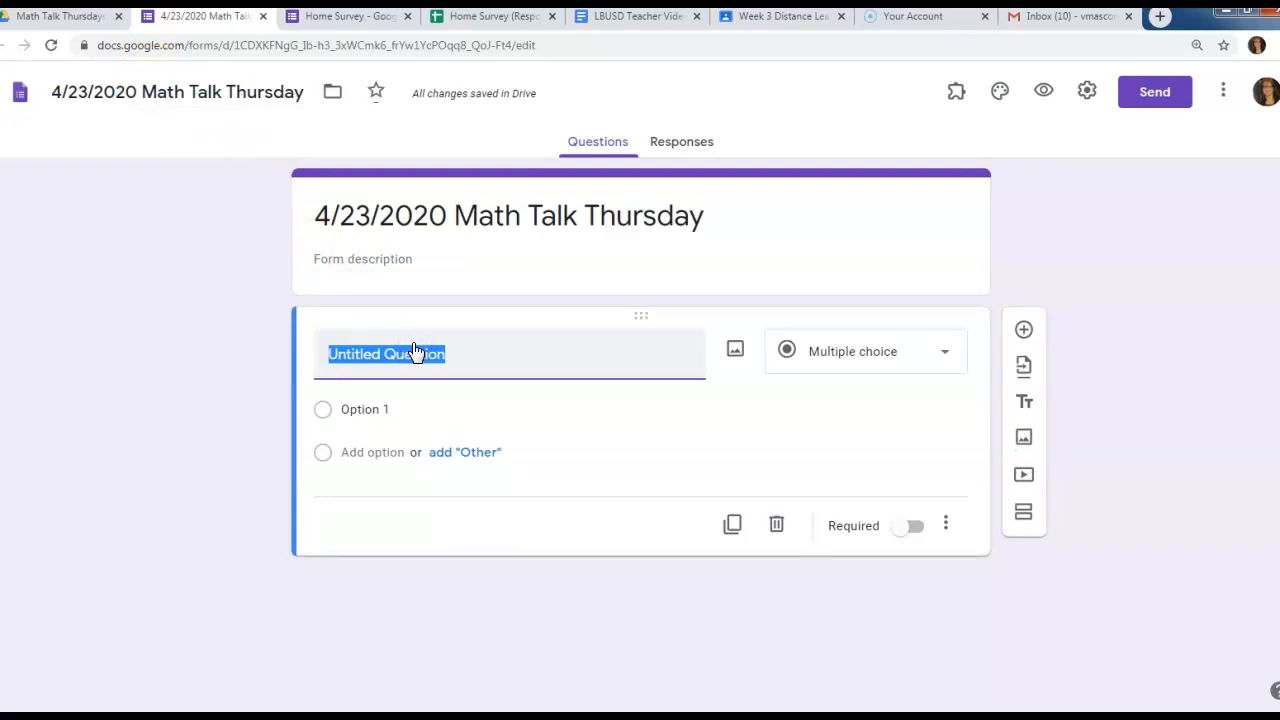
text(First Name)
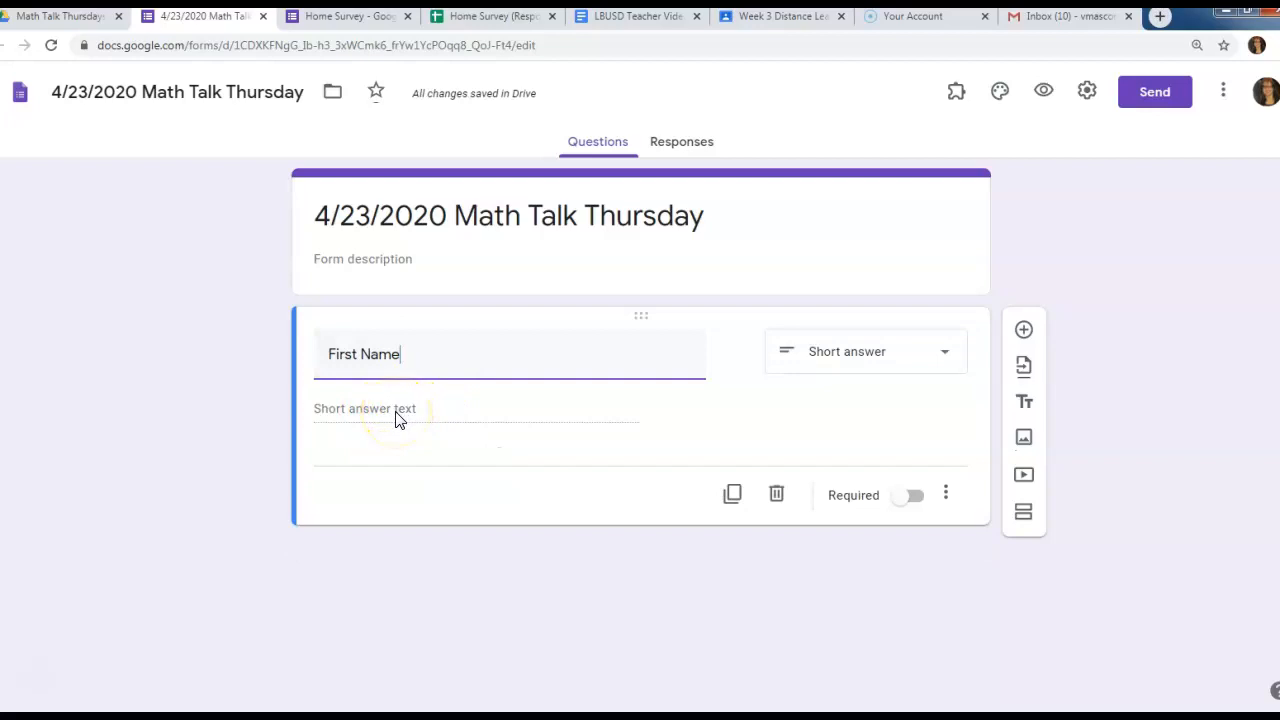
click(944, 356)
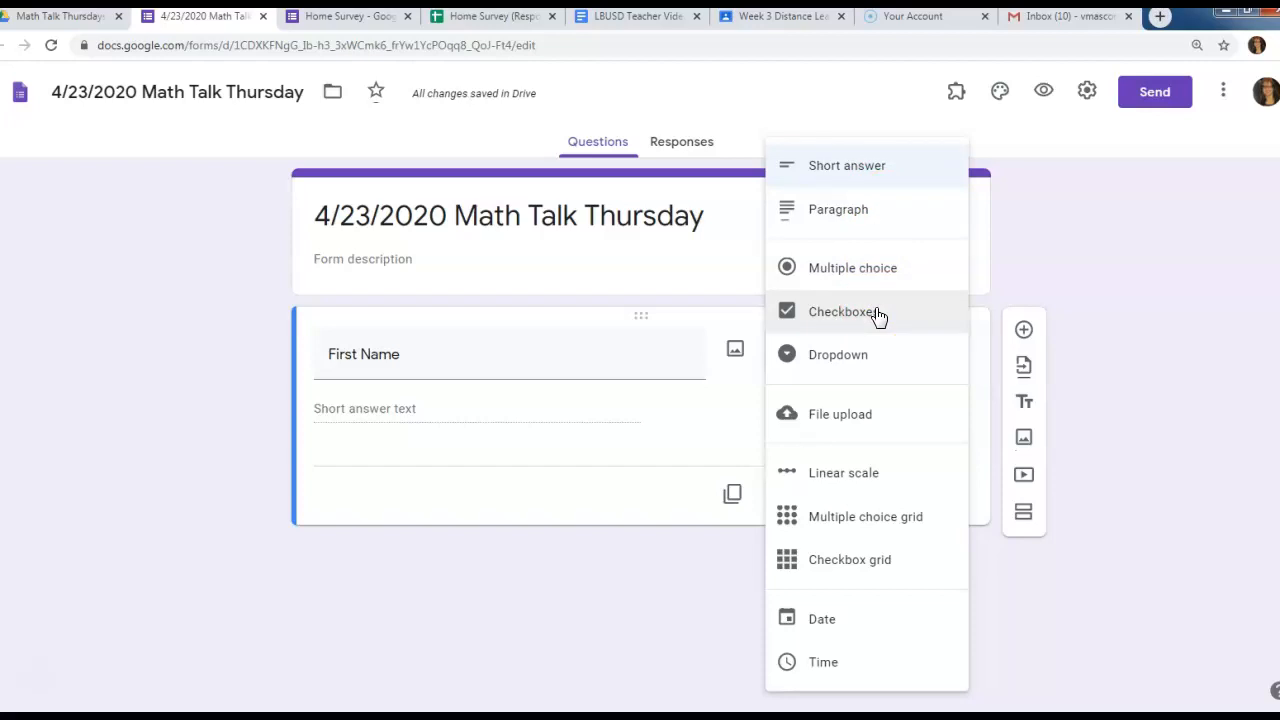
click(877, 356)
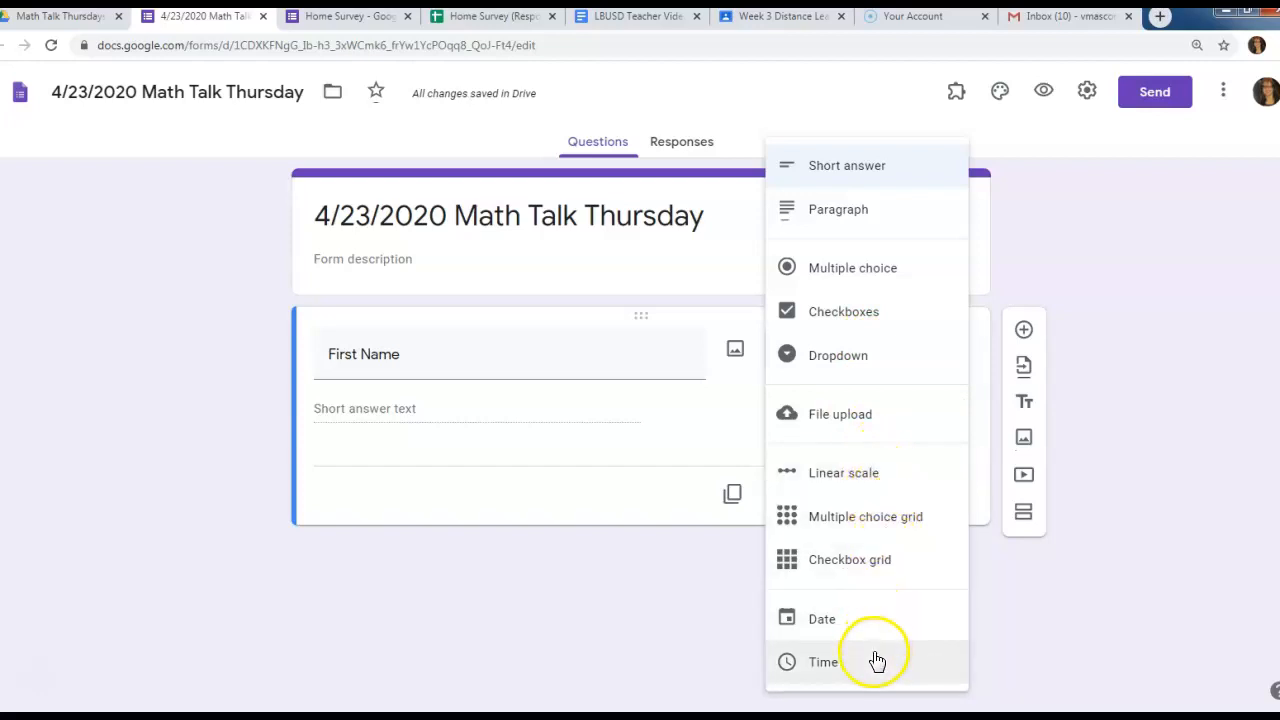
click(622, 448)
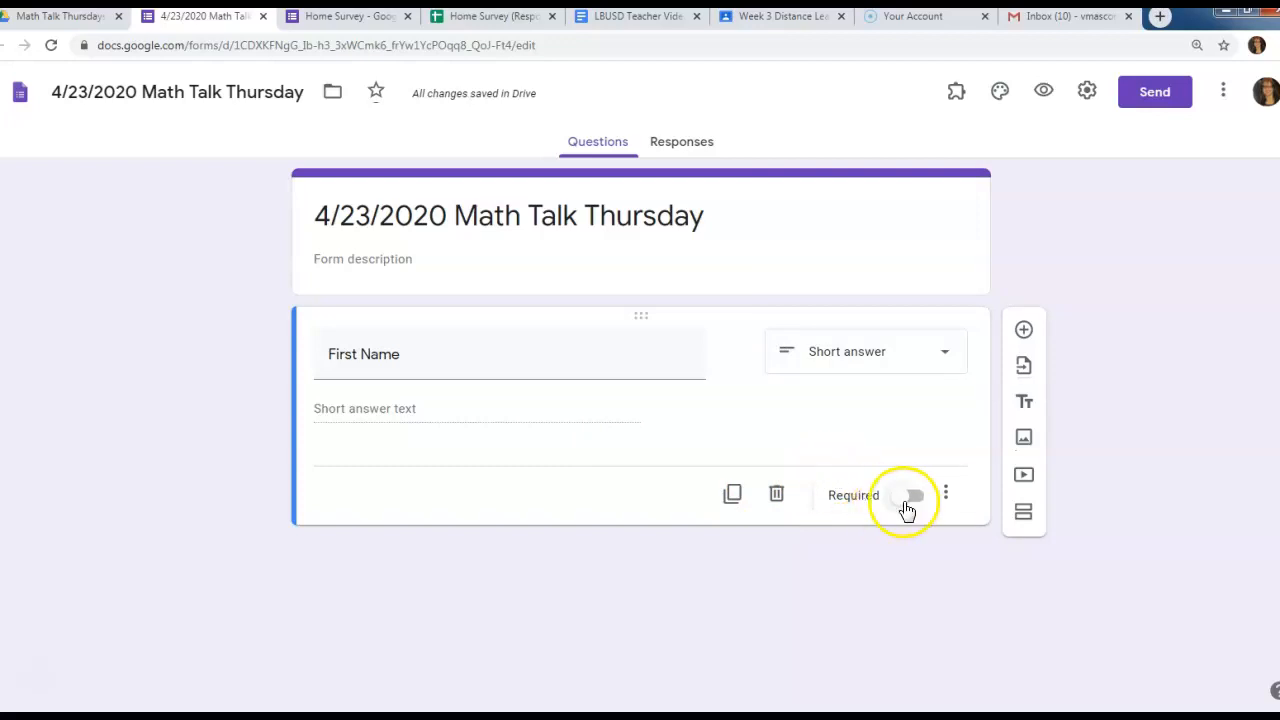
click(915, 496)
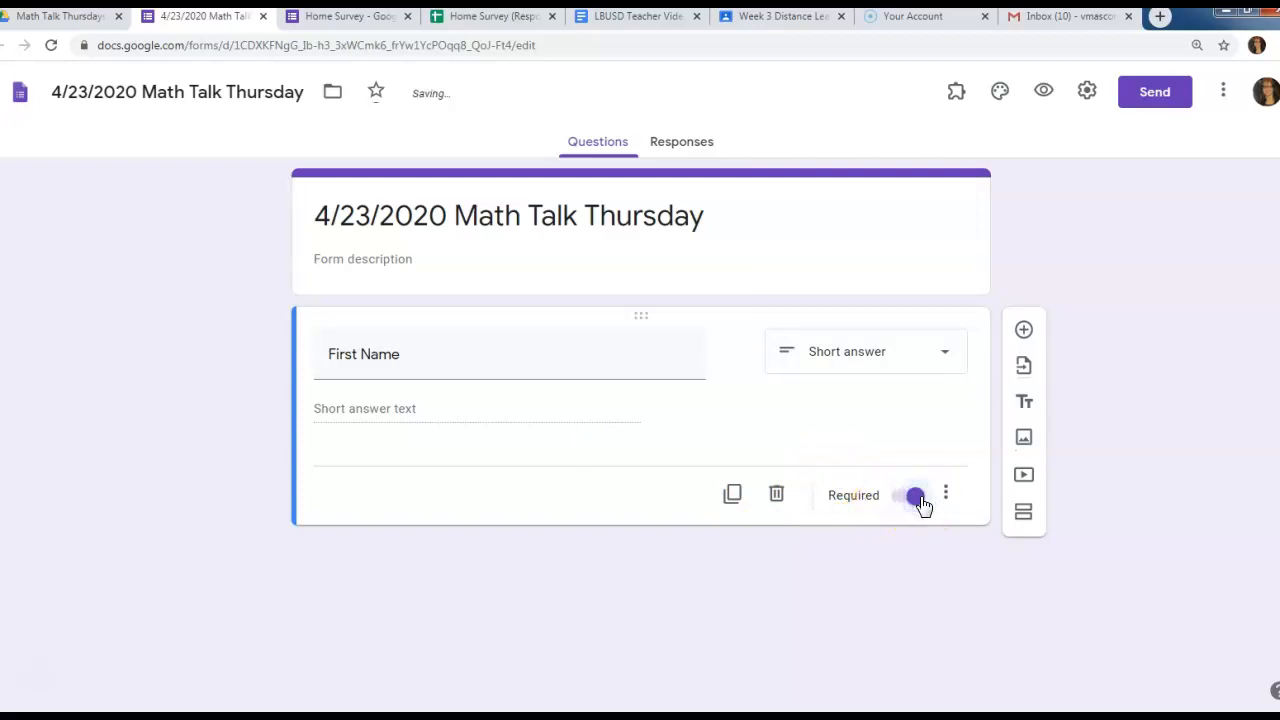
Step: Duplicate the First Name question and retitle the copy "Last Name"
click(733, 497)
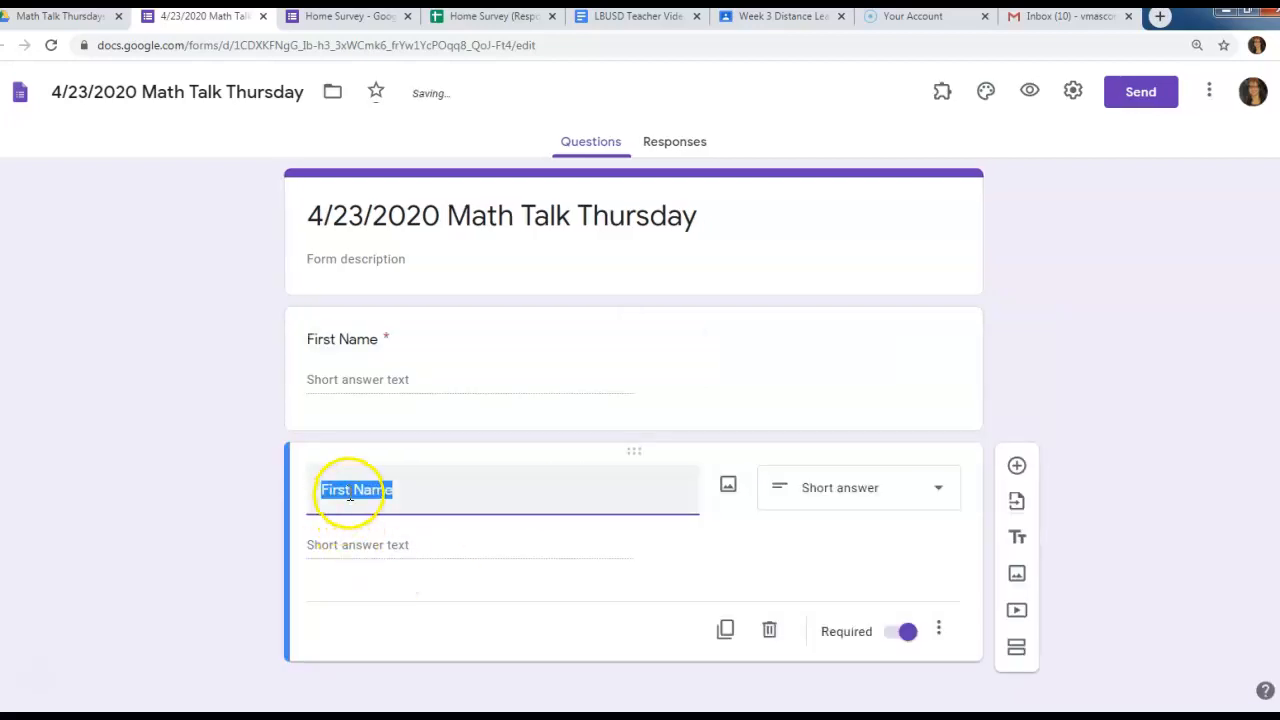
drag(349, 490, 310, 497)
text(Last)
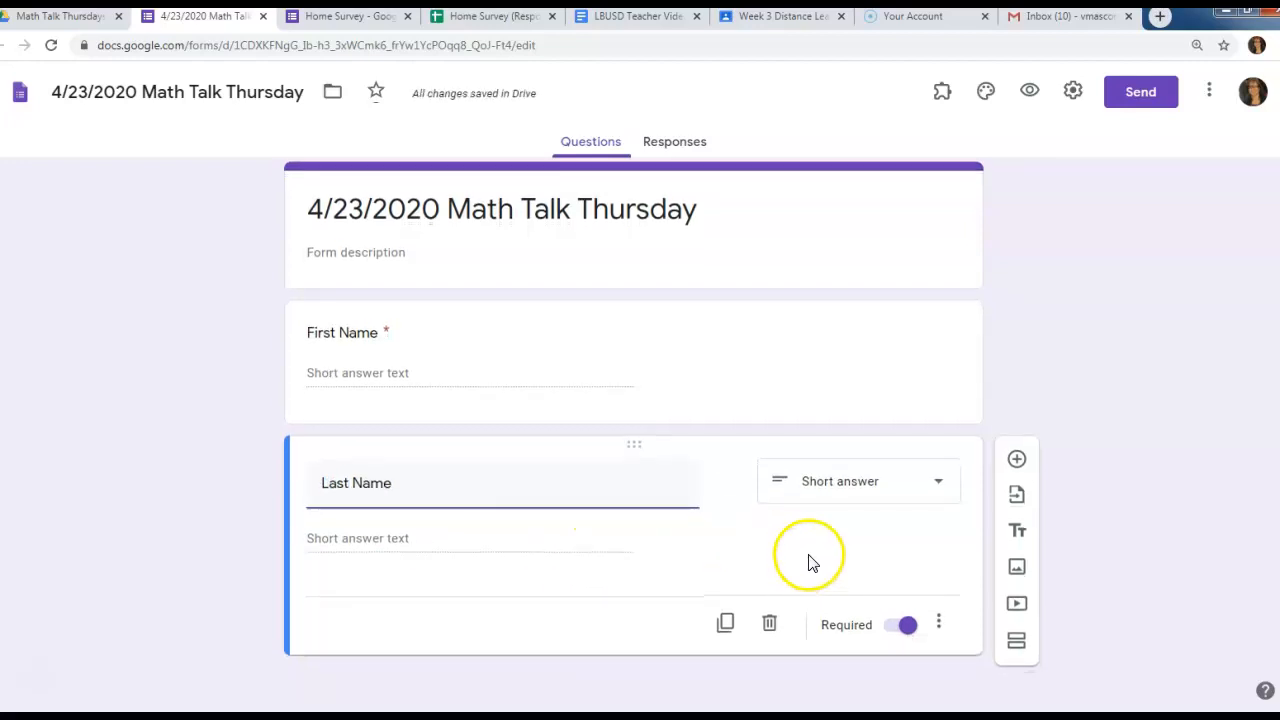
Step: Duplicate the Last Name question as a multiple choice question titled "Period" with options 1 and 2
click(726, 624)
text(Period)
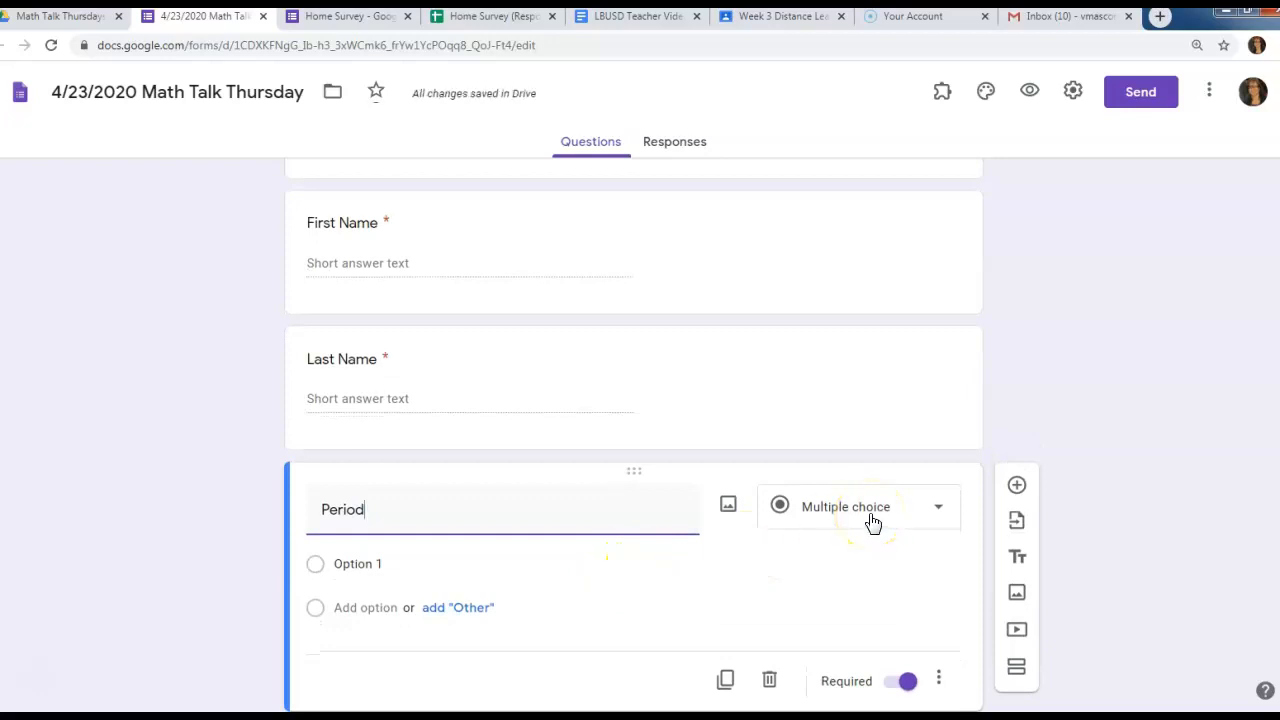
click(862, 518)
click(409, 568)
text(1)
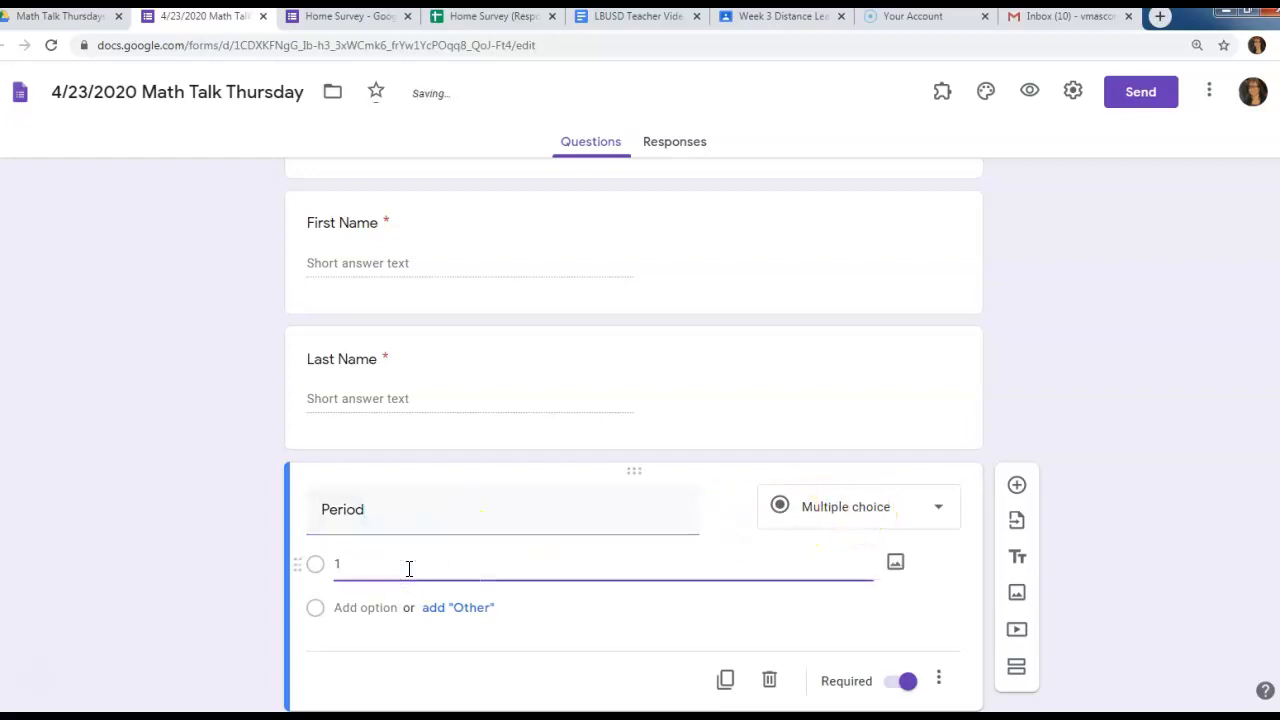
click(361, 664)
text(2)
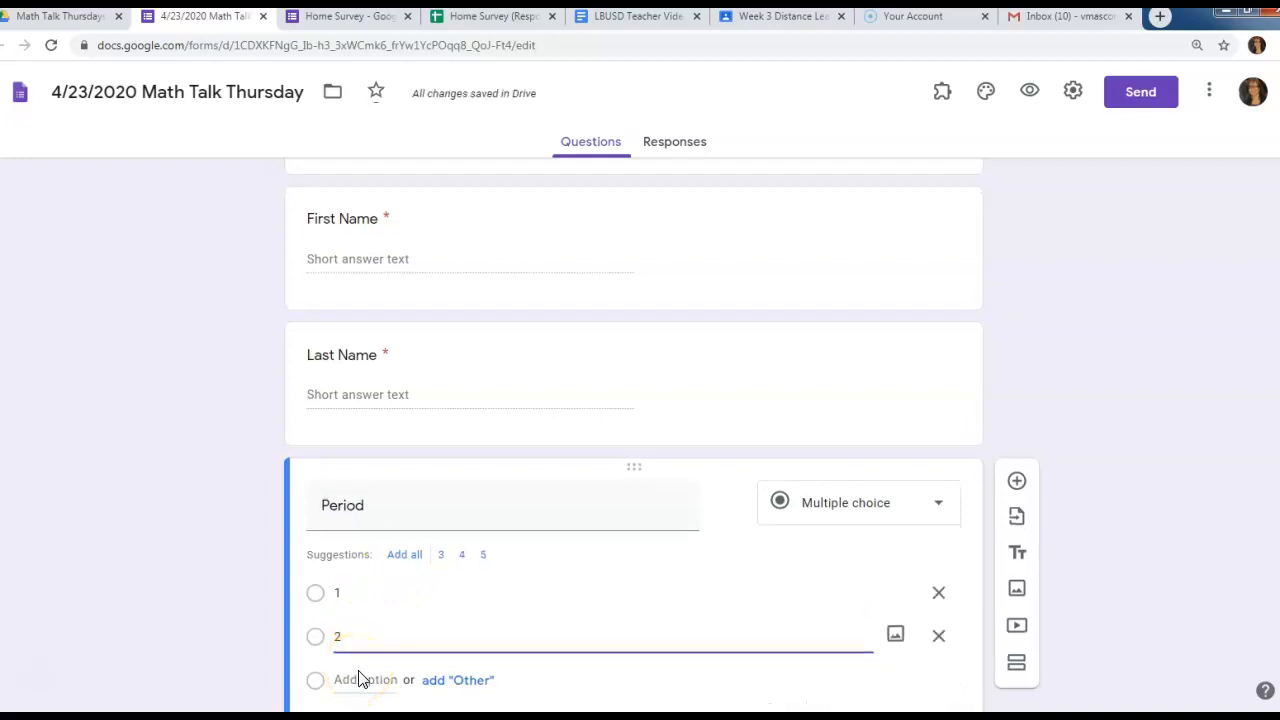
scroll(361, 680, down, 2)
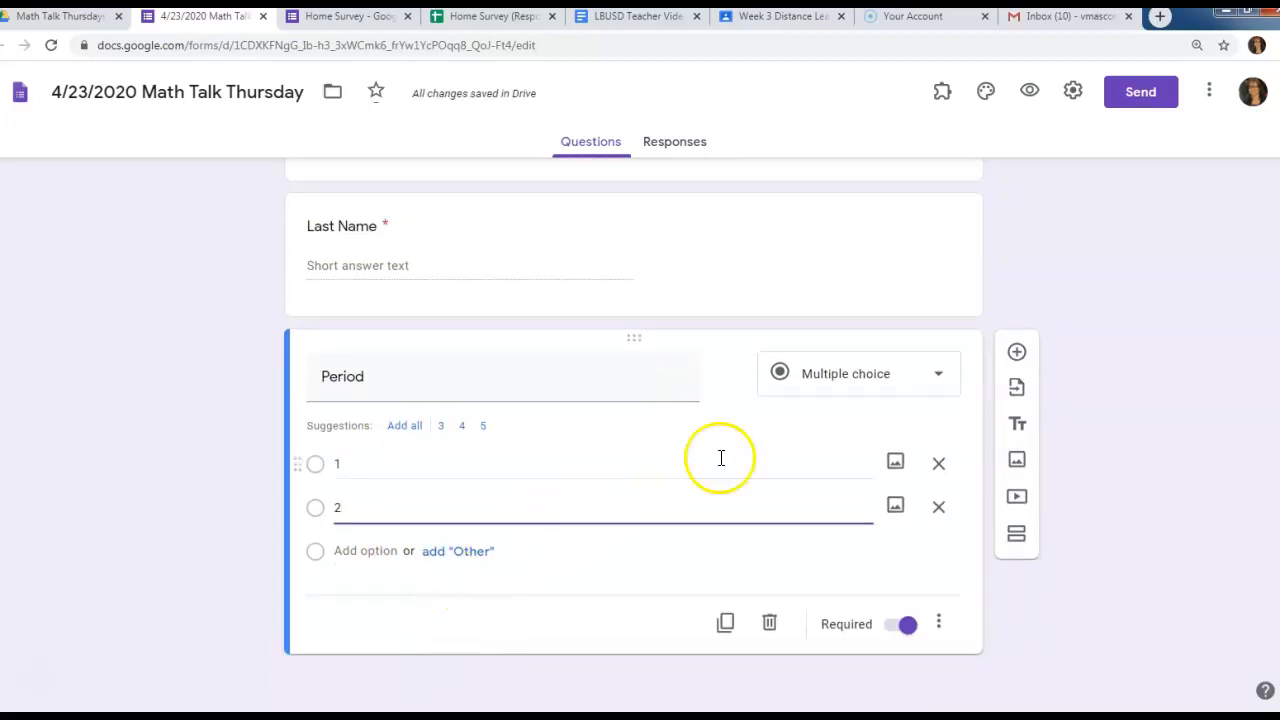
Step: Add a blank multiple choice question below Period, followed by a title block reading "Second Part"
click(1017, 353)
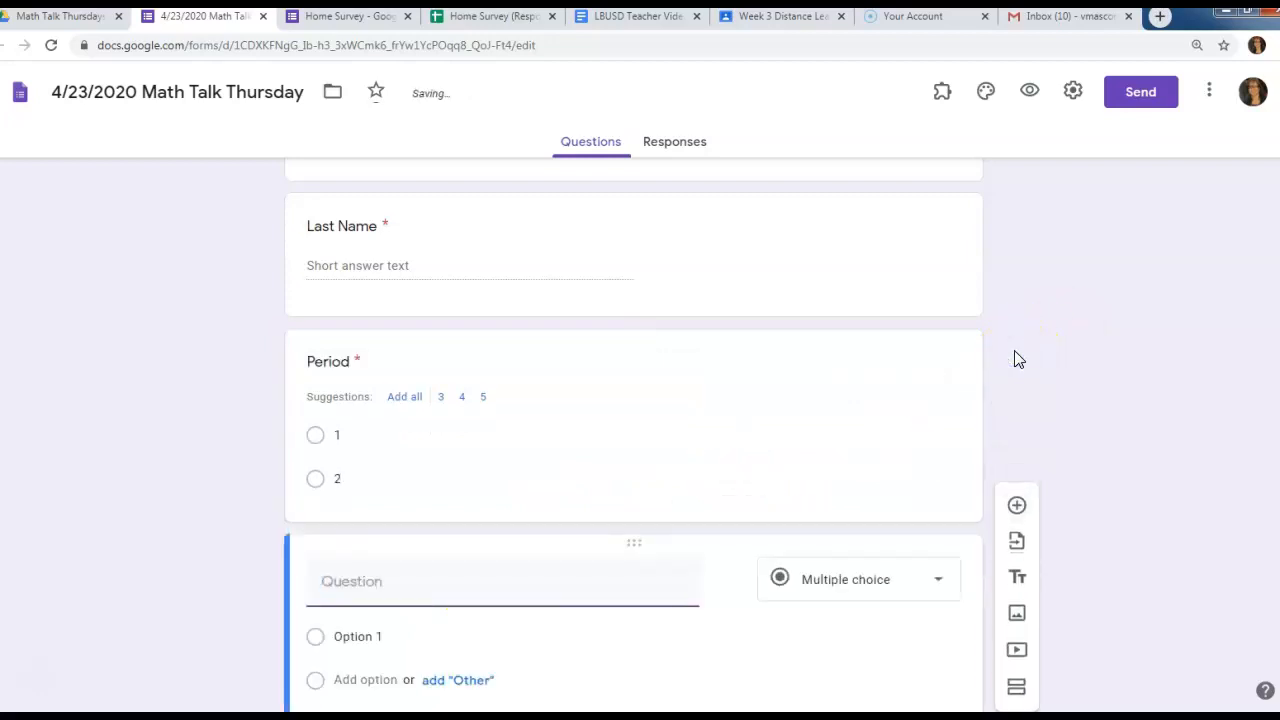
scroll(886, 474, down, 2)
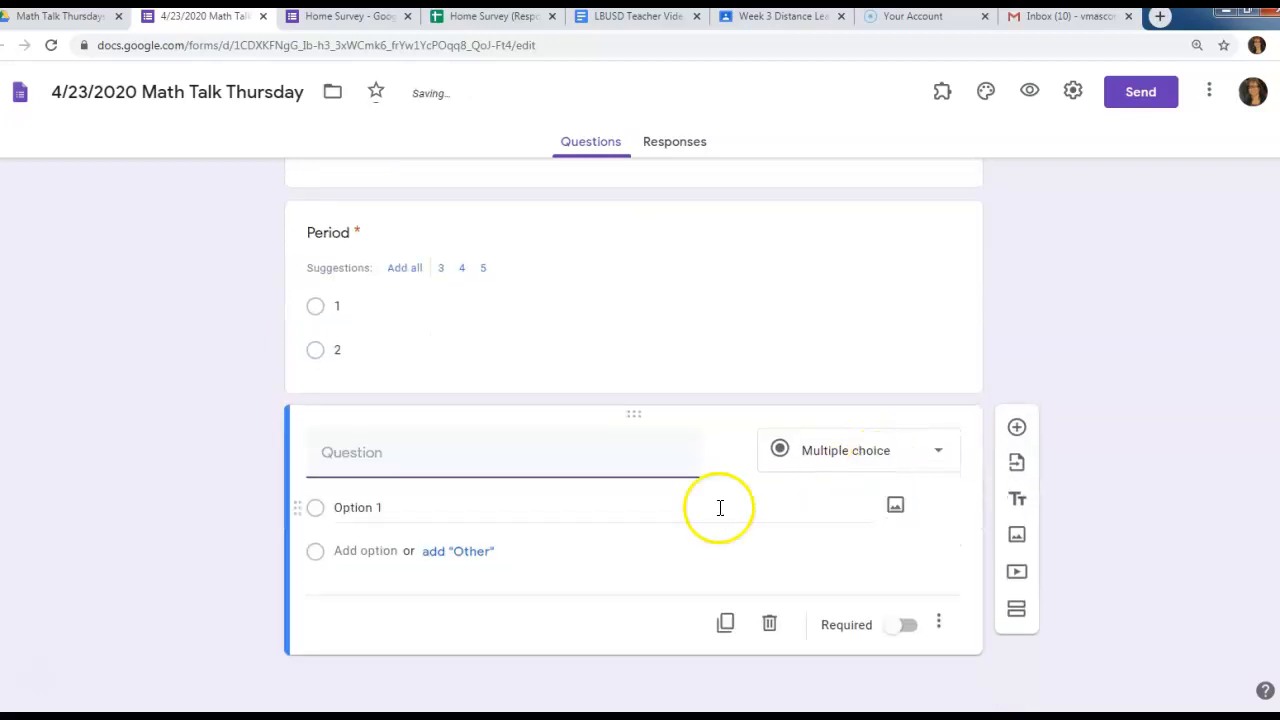
click(1017, 503)
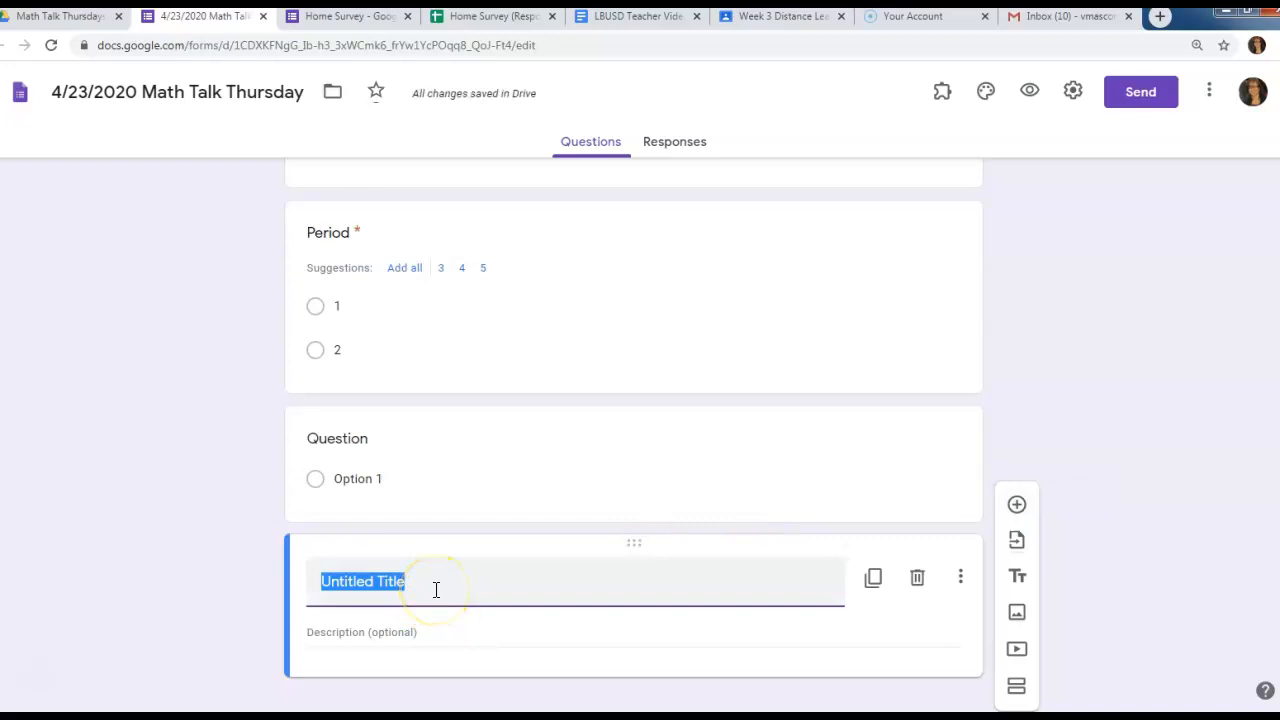
text(Seco)
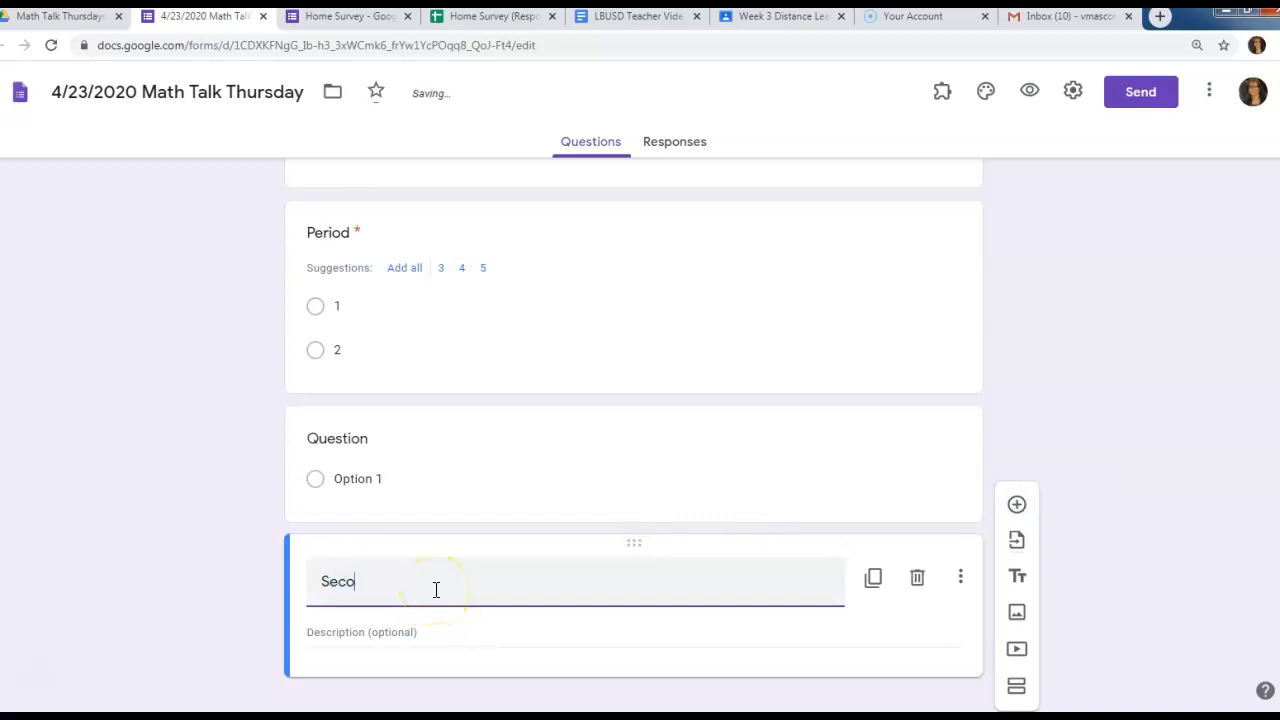
key(BackSpace)
key(BackSpace)
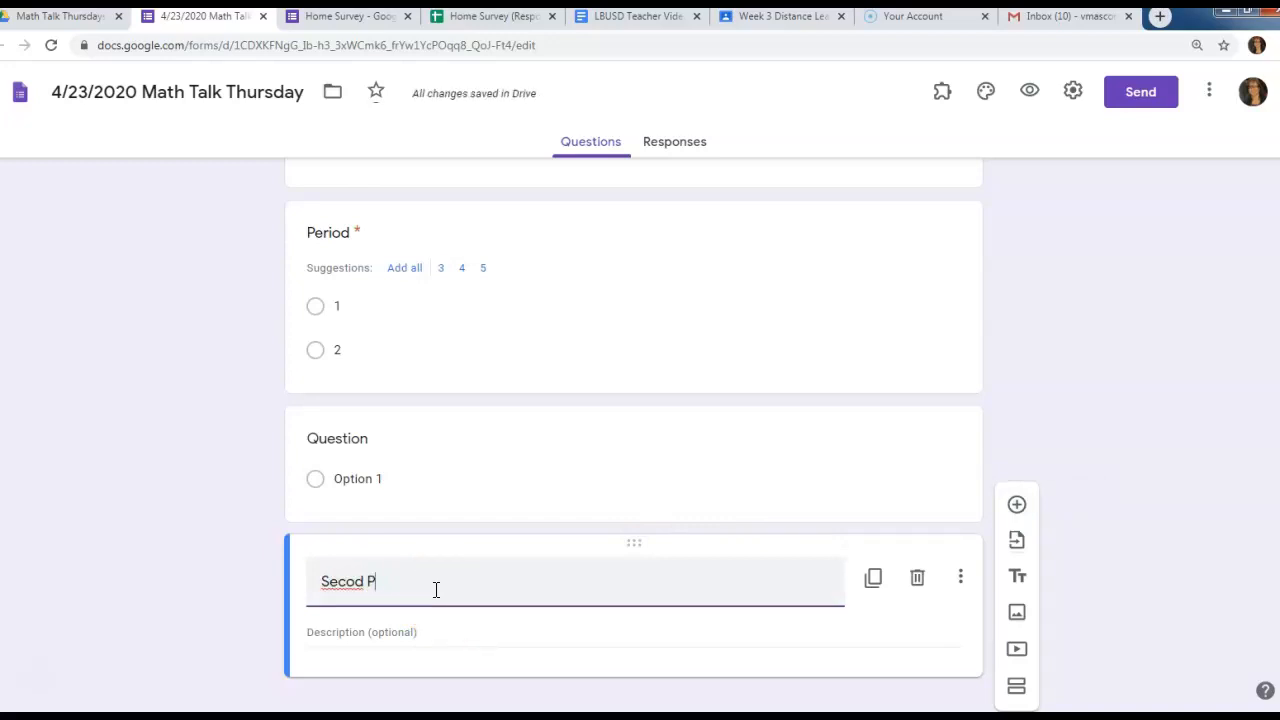
key(BackSpace)
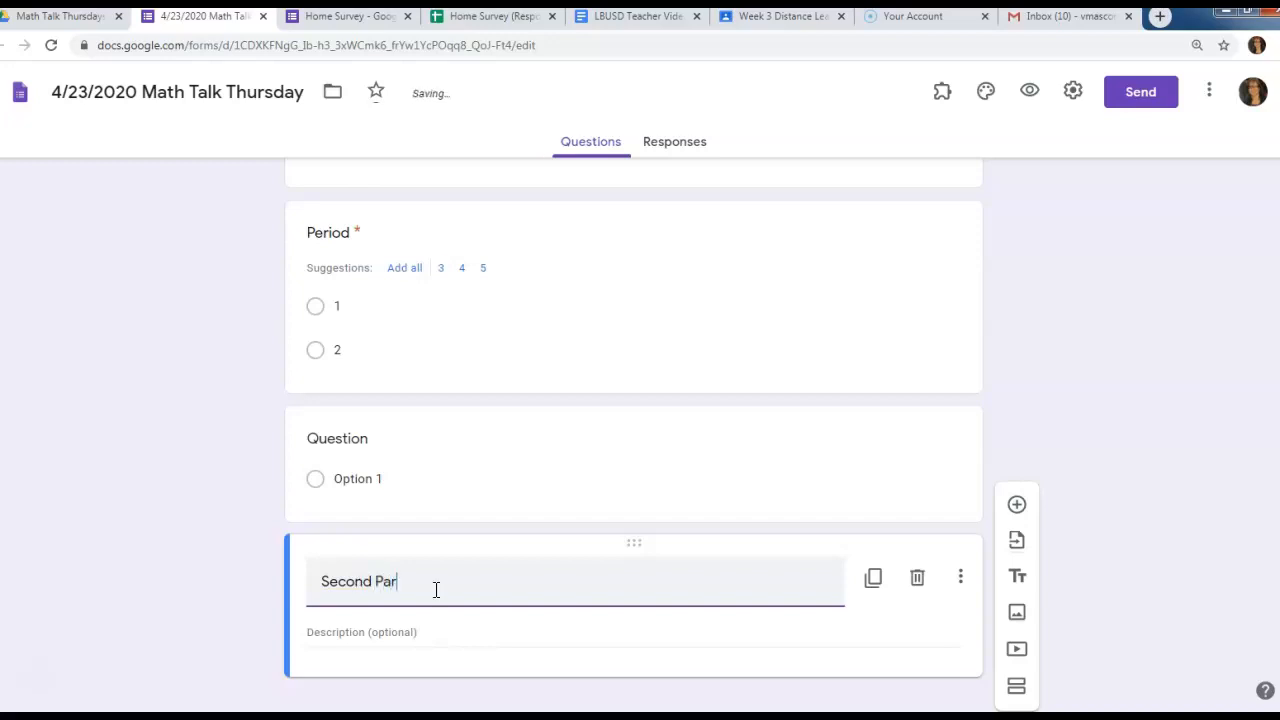
scroll(803, 598, down, 1)
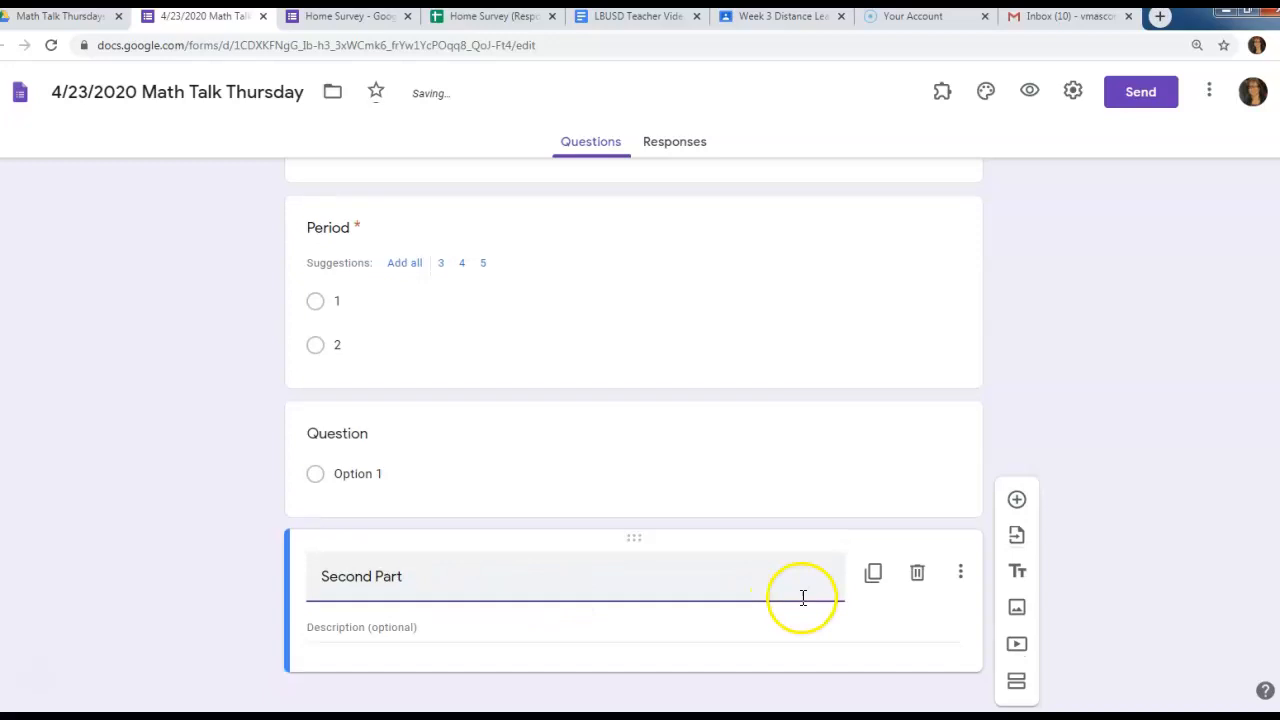
click(1017, 614)
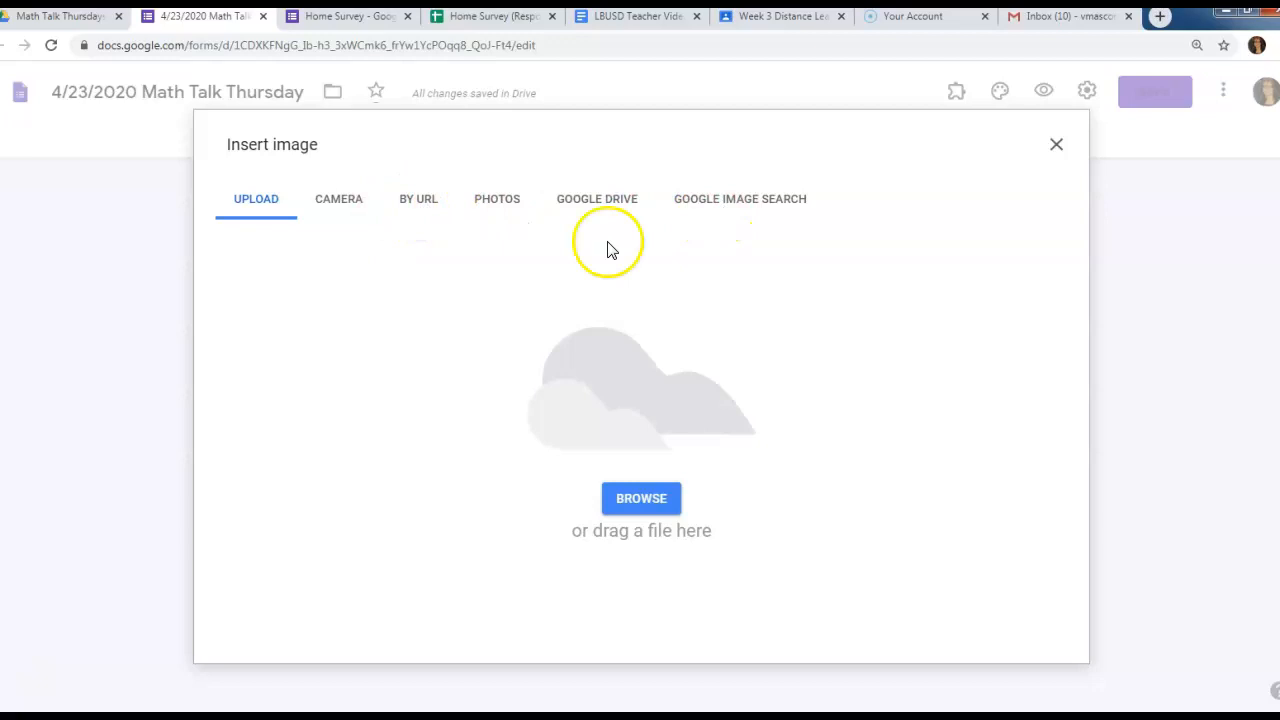
click(649, 503)
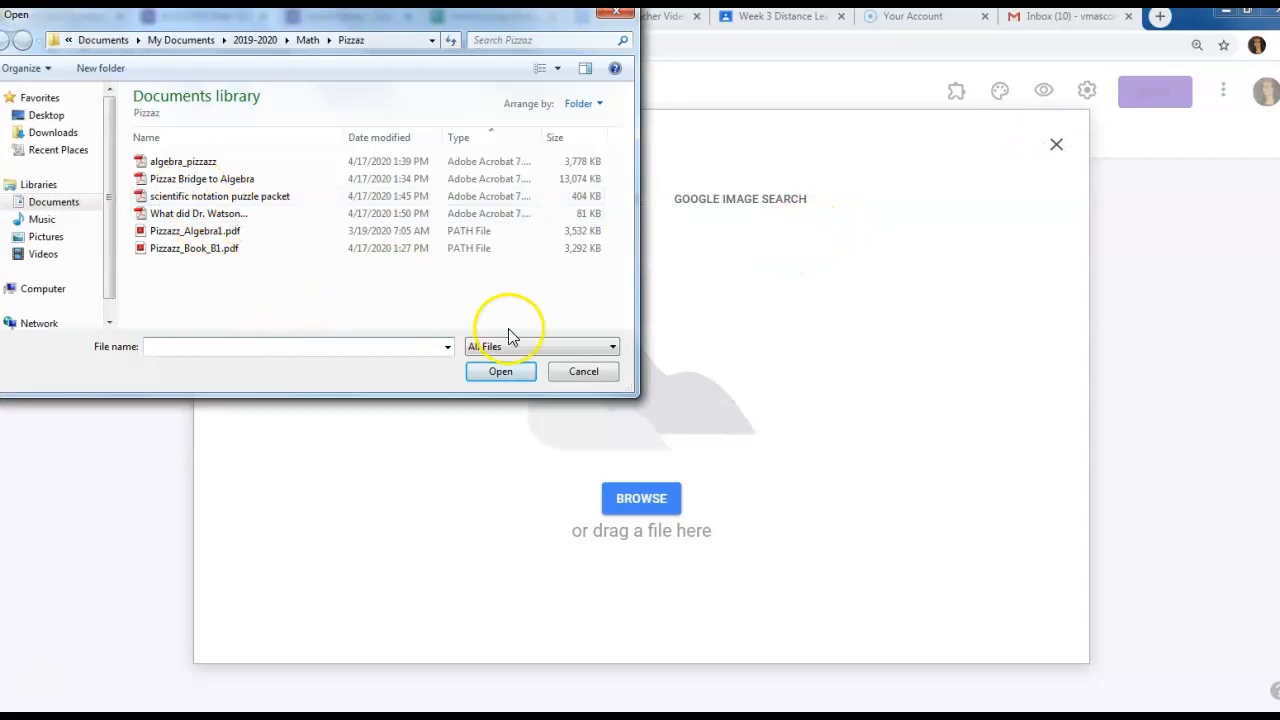
click(577, 375)
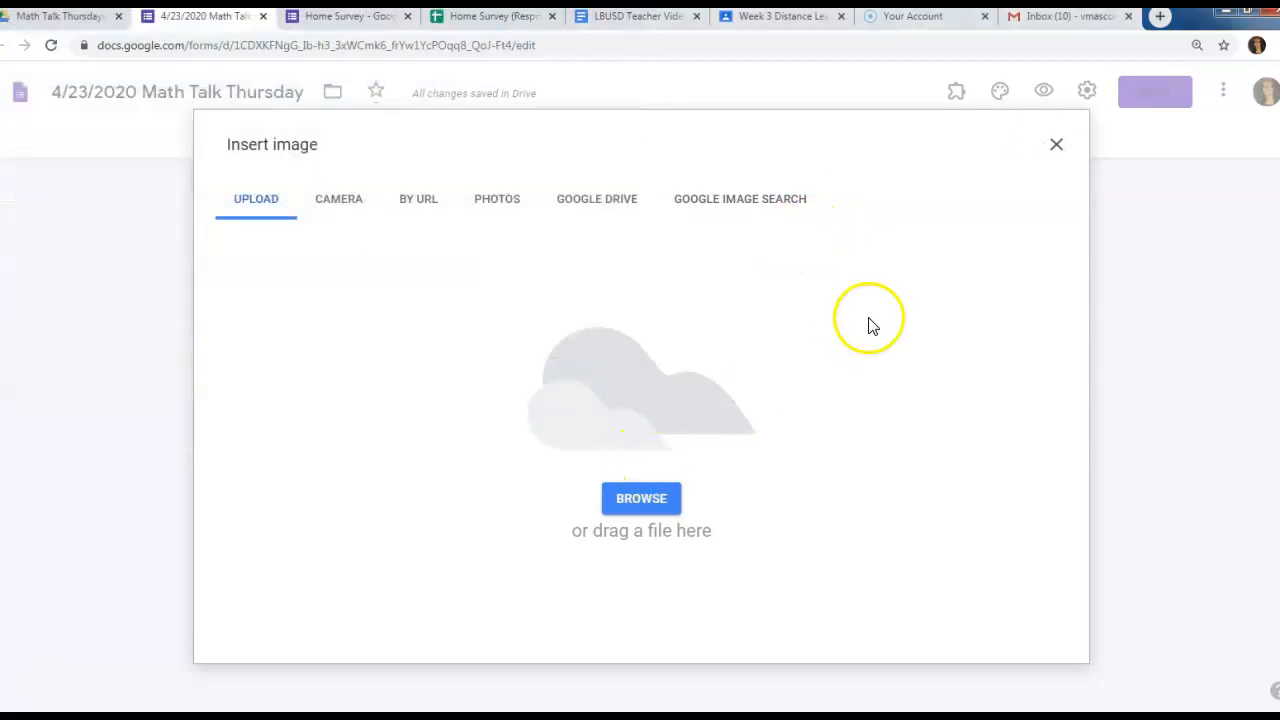
click(1056, 144)
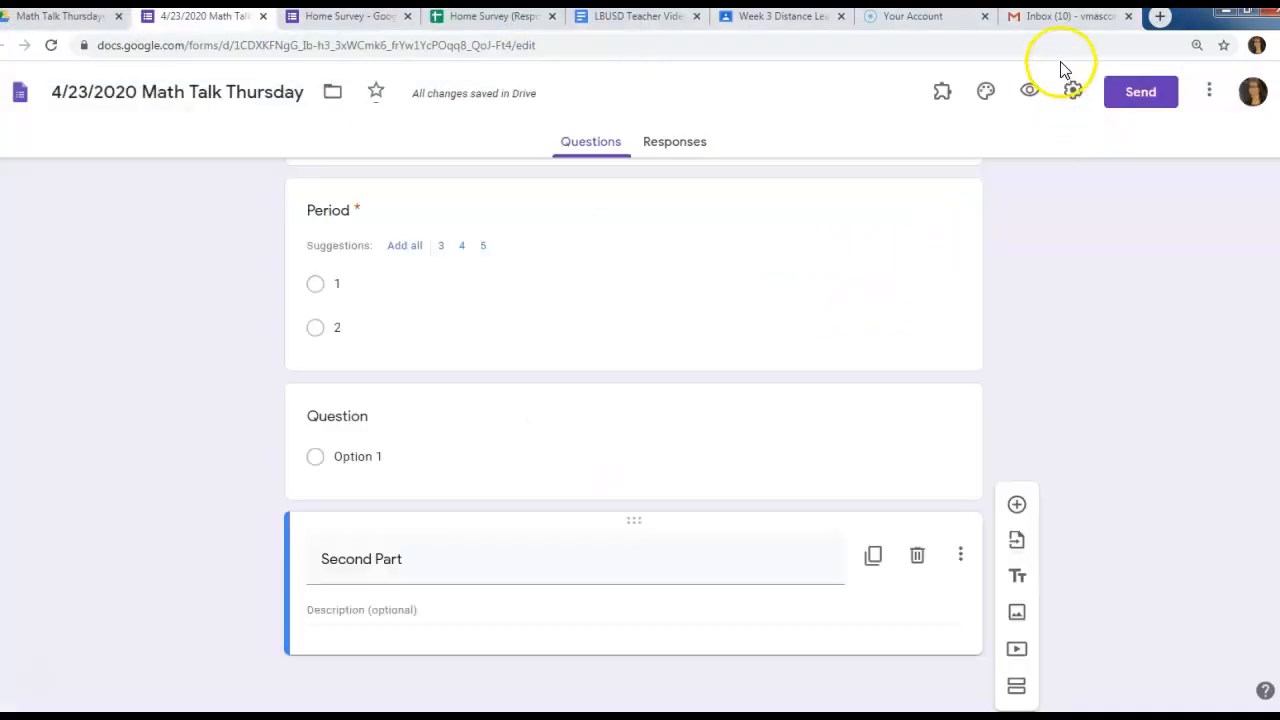
Step: Switch to Gmail, open the IMG_6043.JPG attachment of the "Pythagorean's" email and add it to My Drive
click(1066, 17)
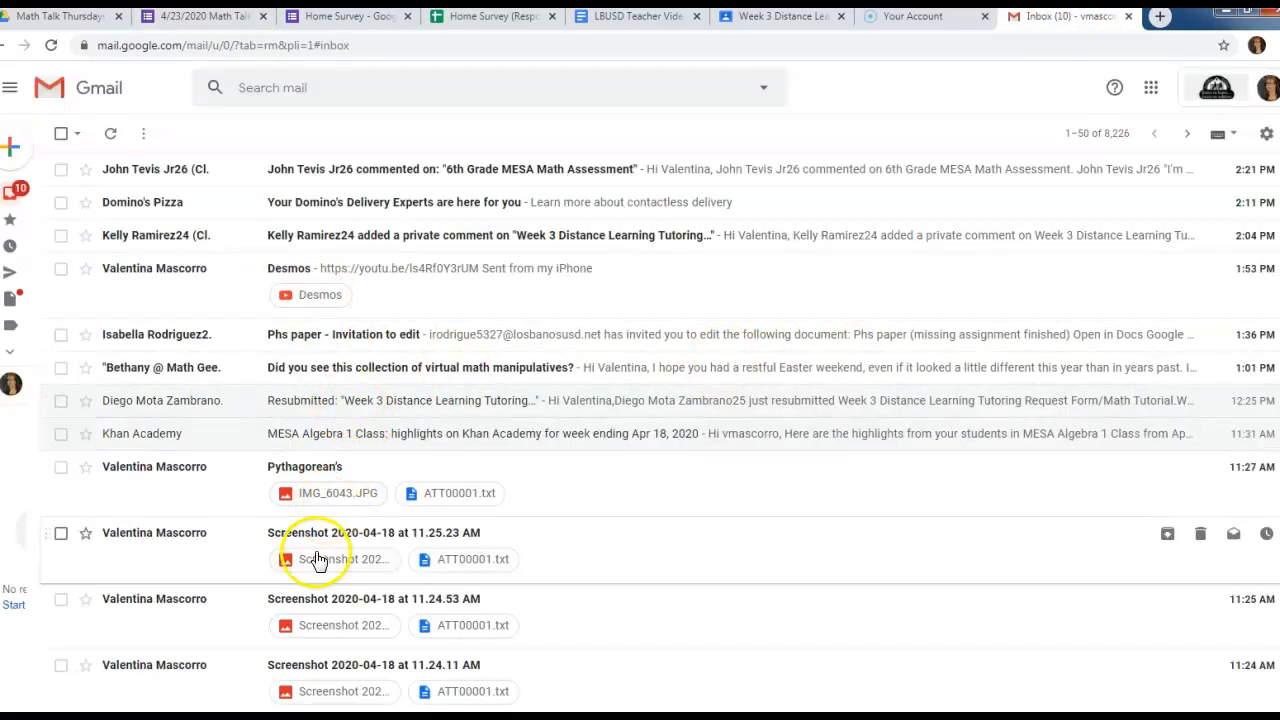
click(337, 490)
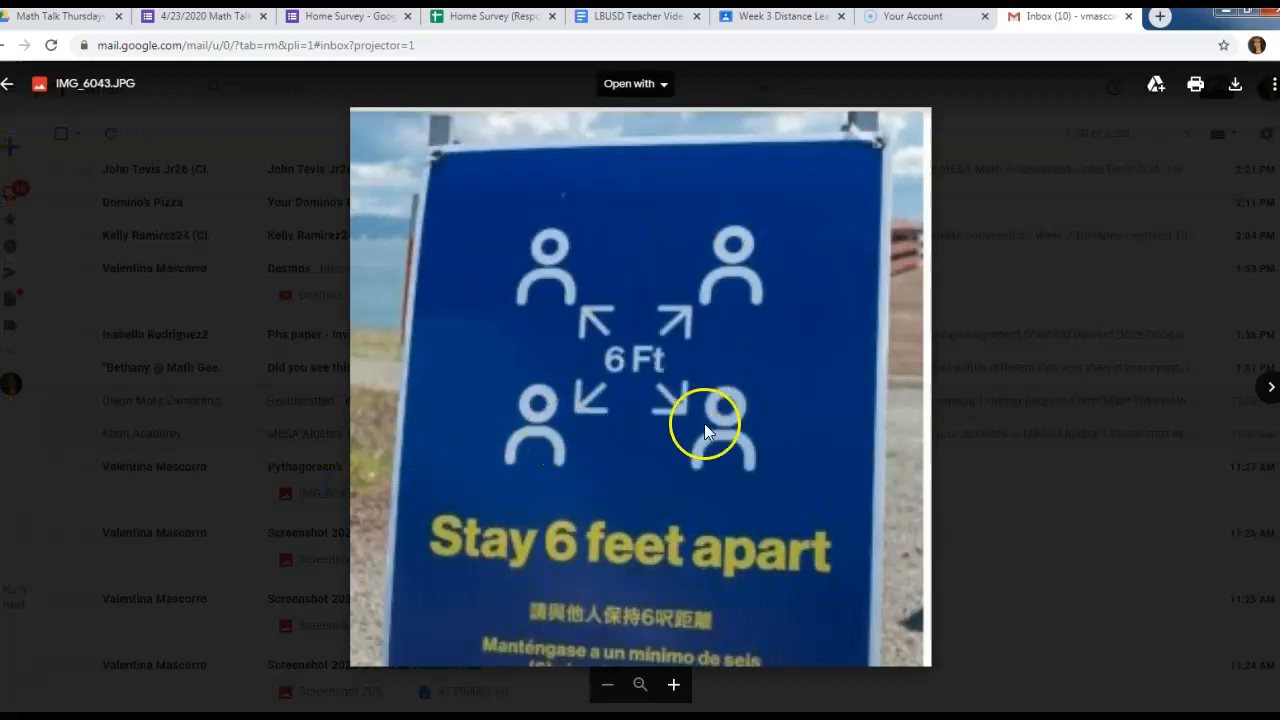
click(1157, 88)
click(1157, 88)
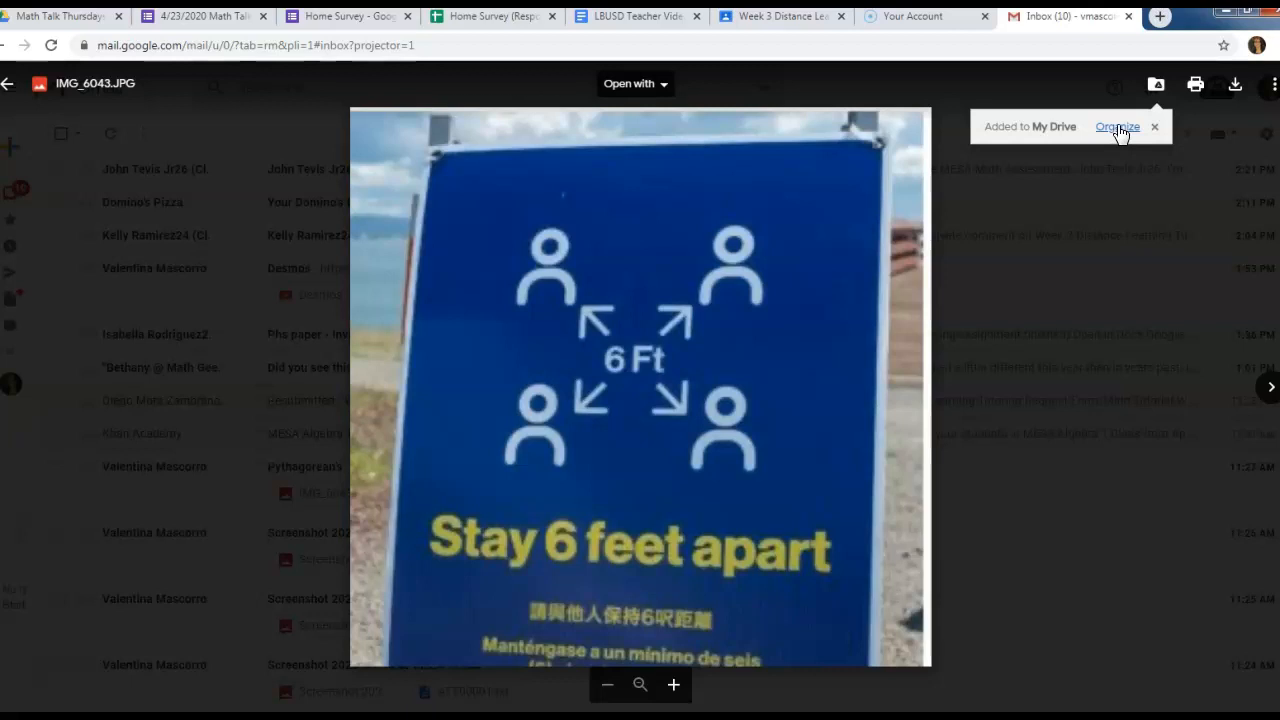
Step: Move the saved IMG_6043.JPG into the "0-LBUSD Distance Learning Information" Drive folder and close the image preview
click(1126, 131)
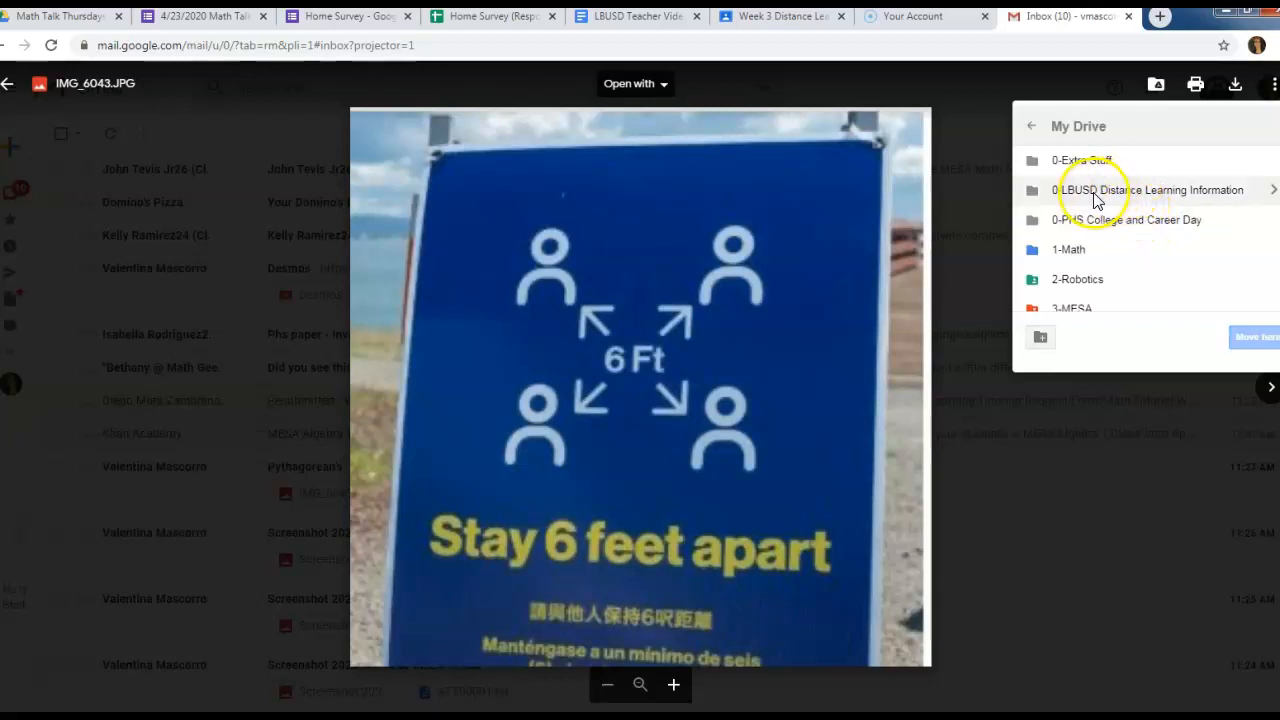
click(1270, 193)
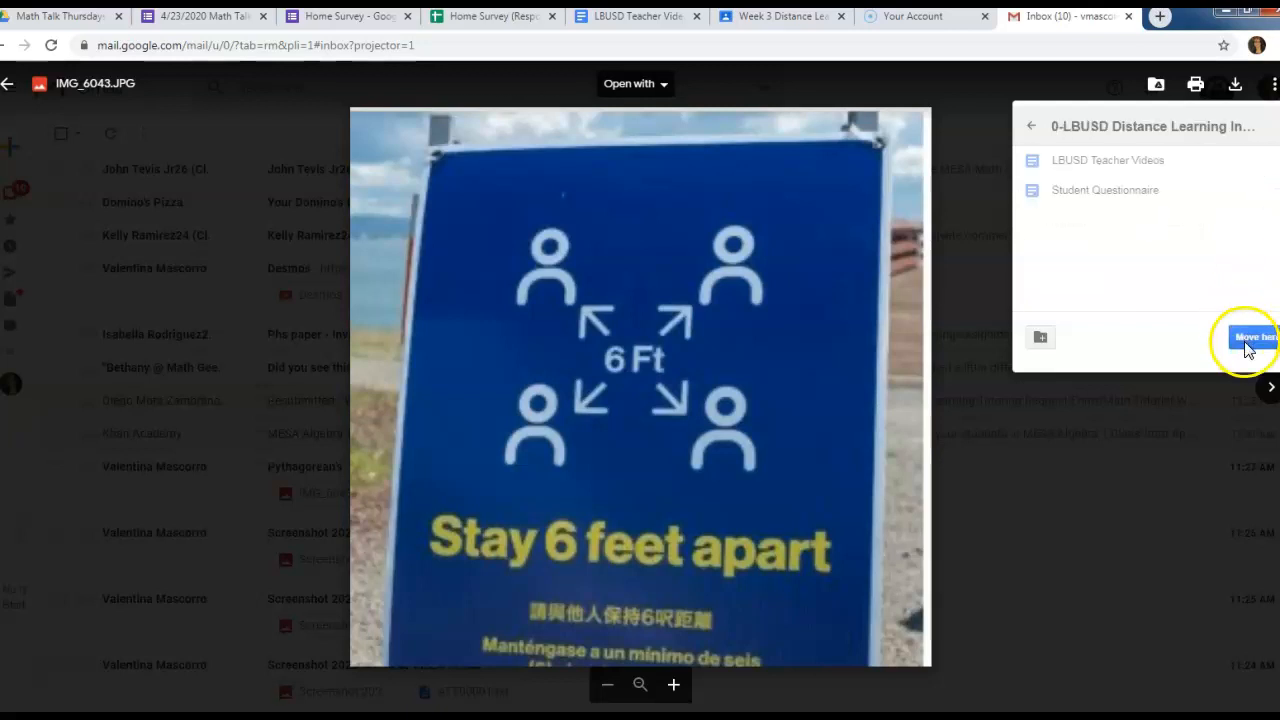
click(1255, 338)
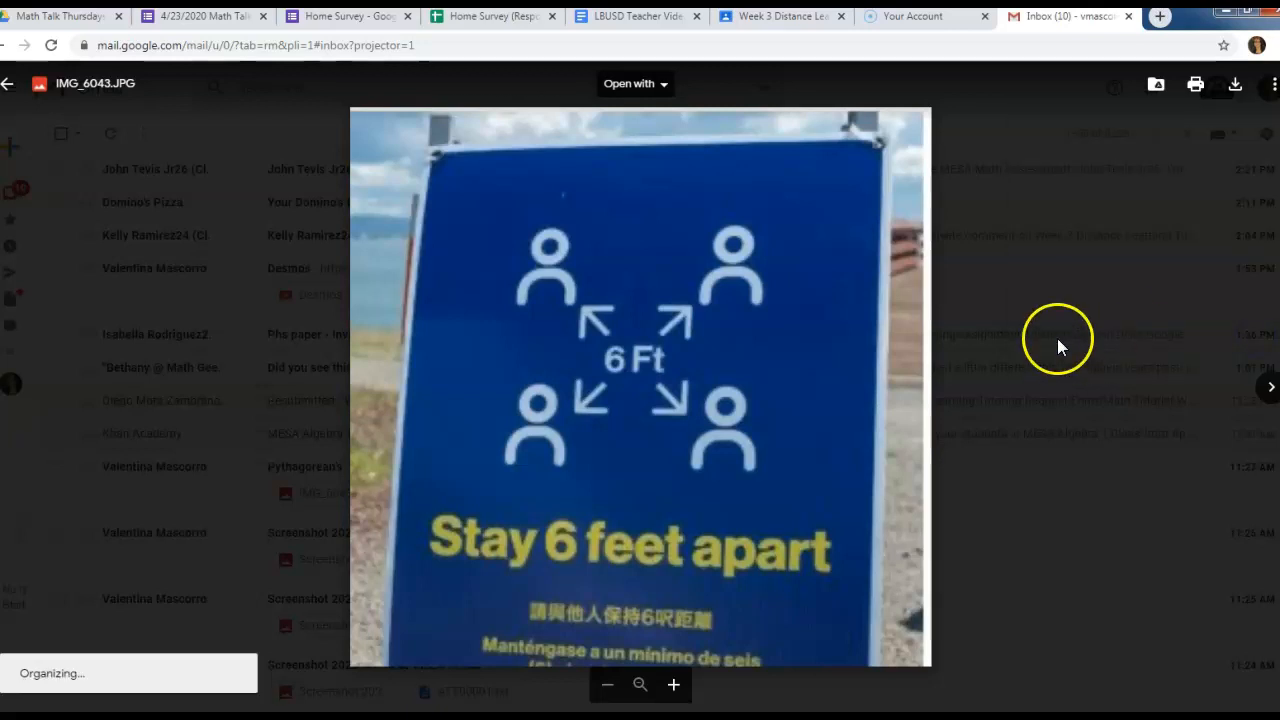
click(7, 84)
Step: Switch to the 4/23/2020 Math Talk Thursday form and insert IMG_6043.JPG from the recent Google Drive files below "Second Part"
click(219, 20)
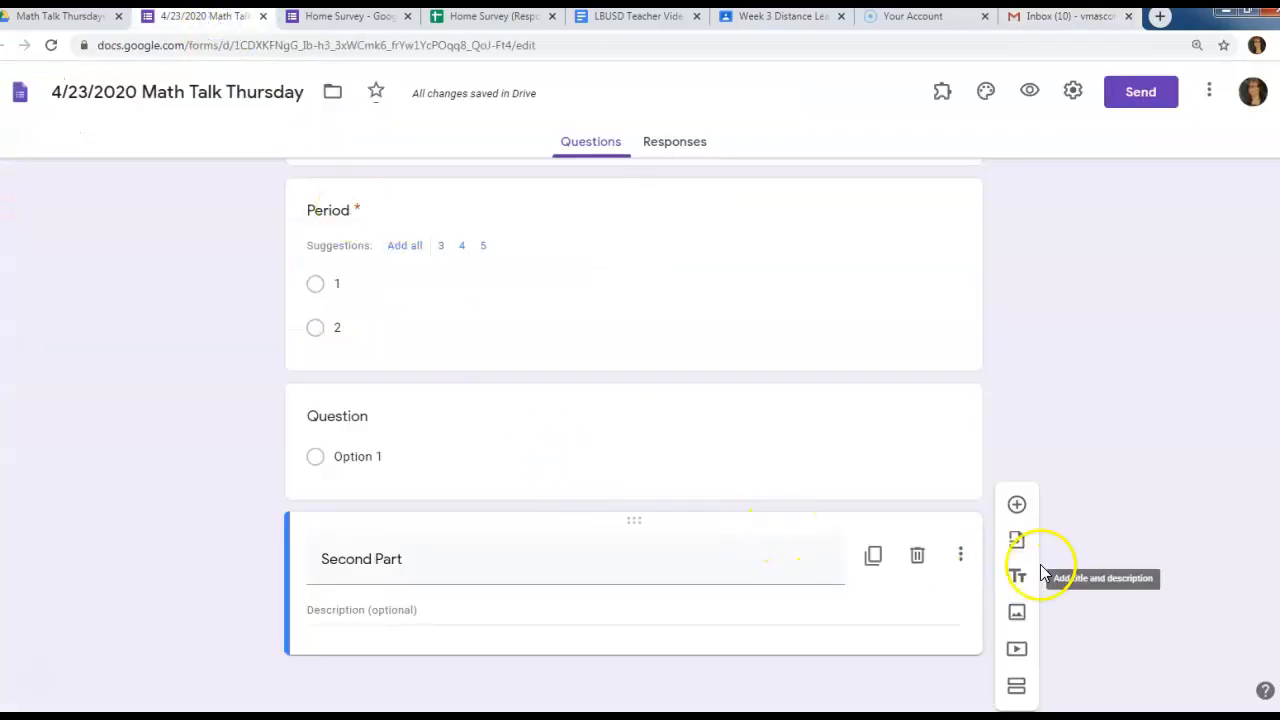
click(1017, 616)
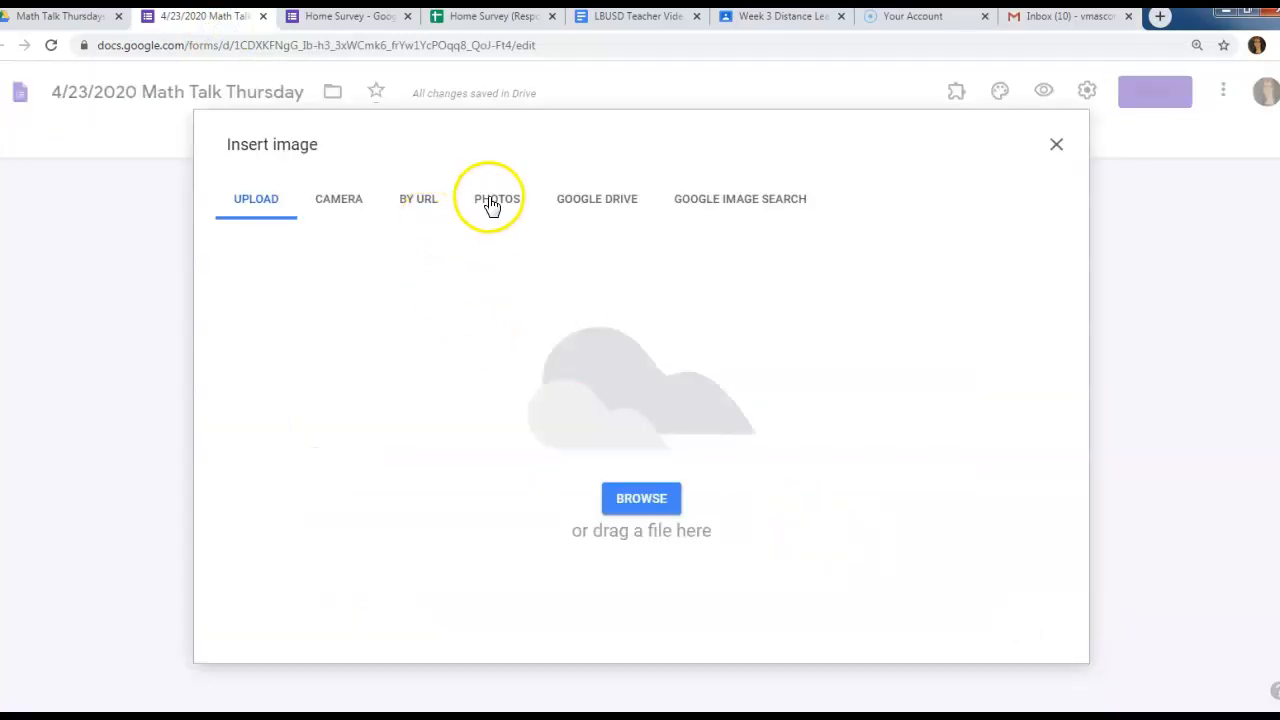
click(608, 202)
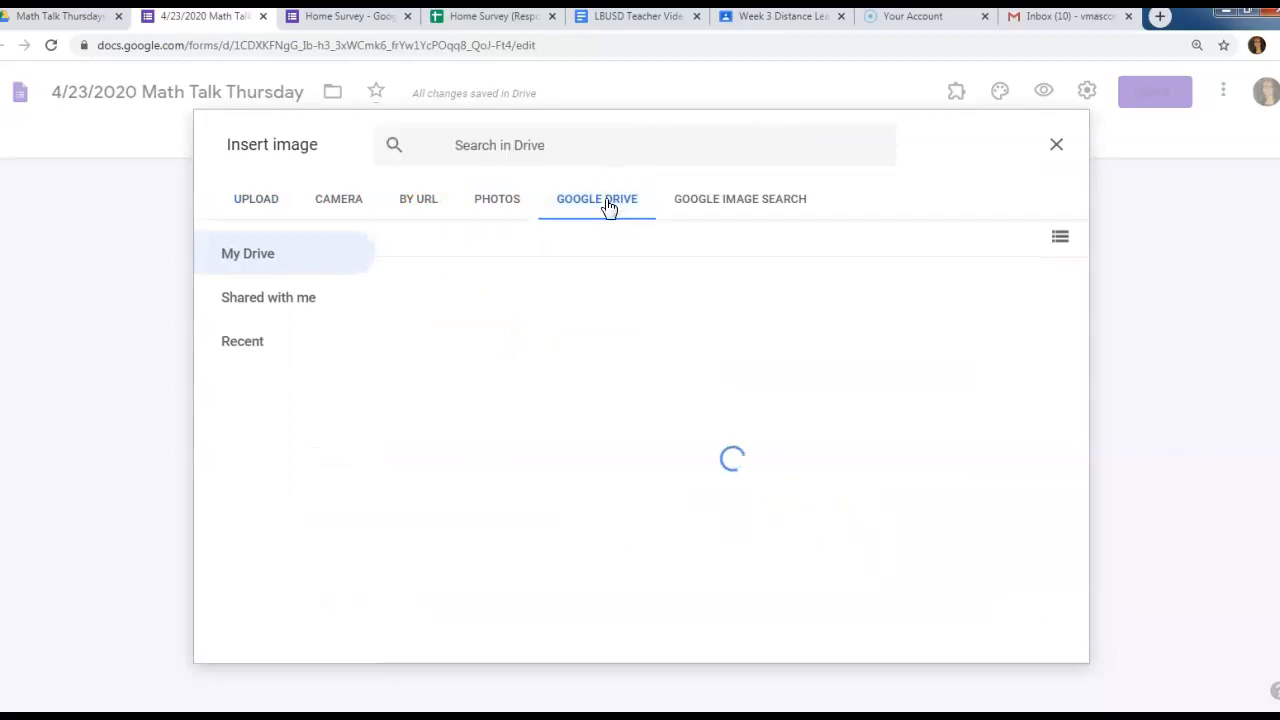
click(258, 340)
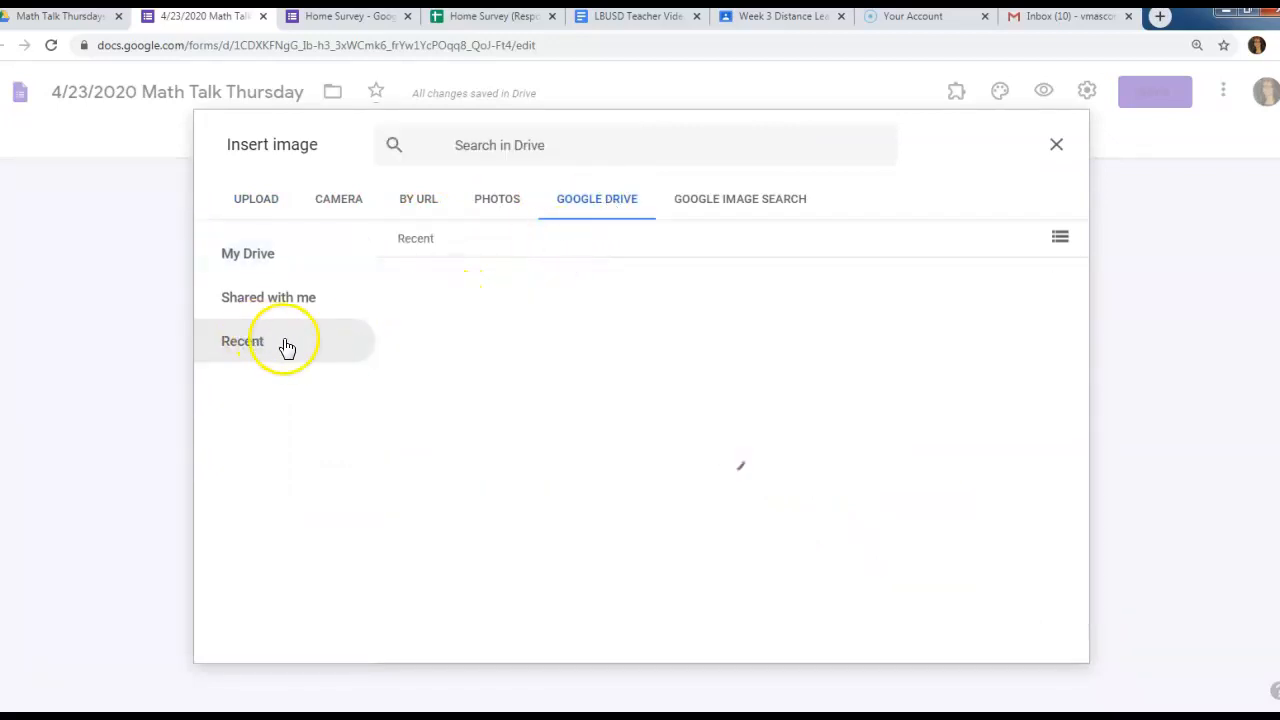
click(490, 363)
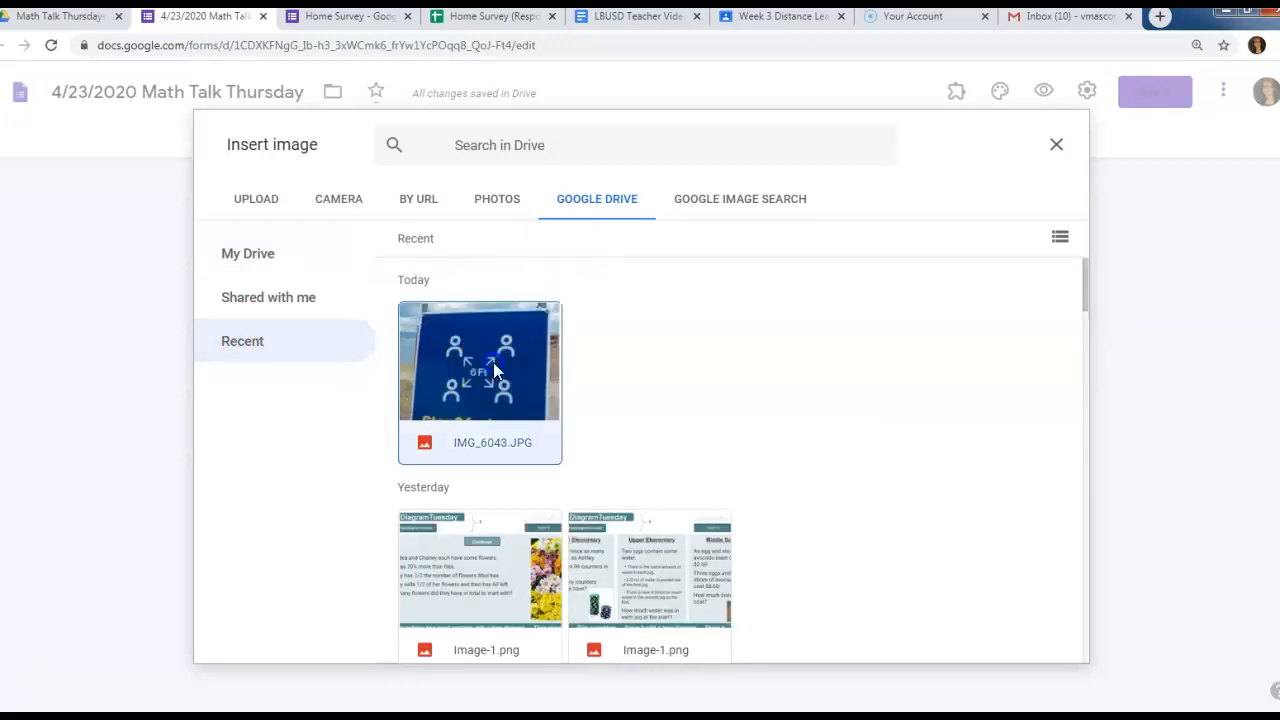
click(1040, 642)
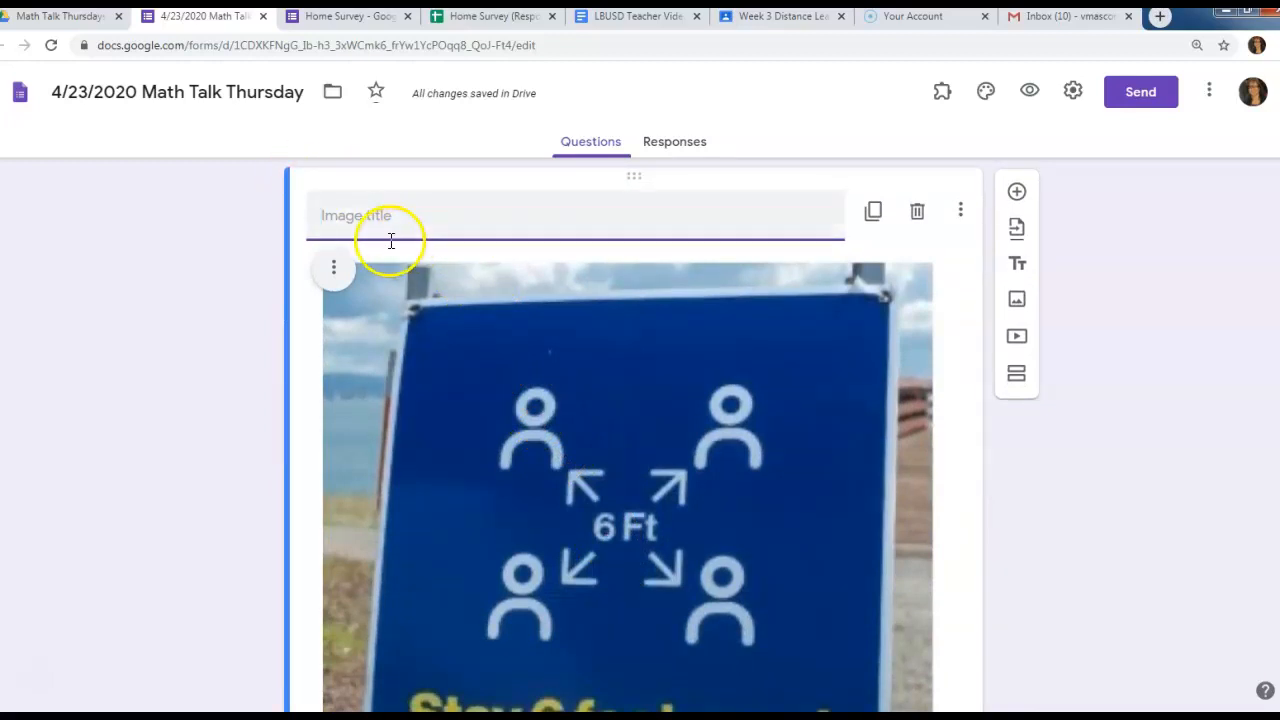
Step: Title the image "If the diagonal distance for these people is 6 ft, what is the horizontal and vertical distances? Why? How did you know?"
text(If the dia)
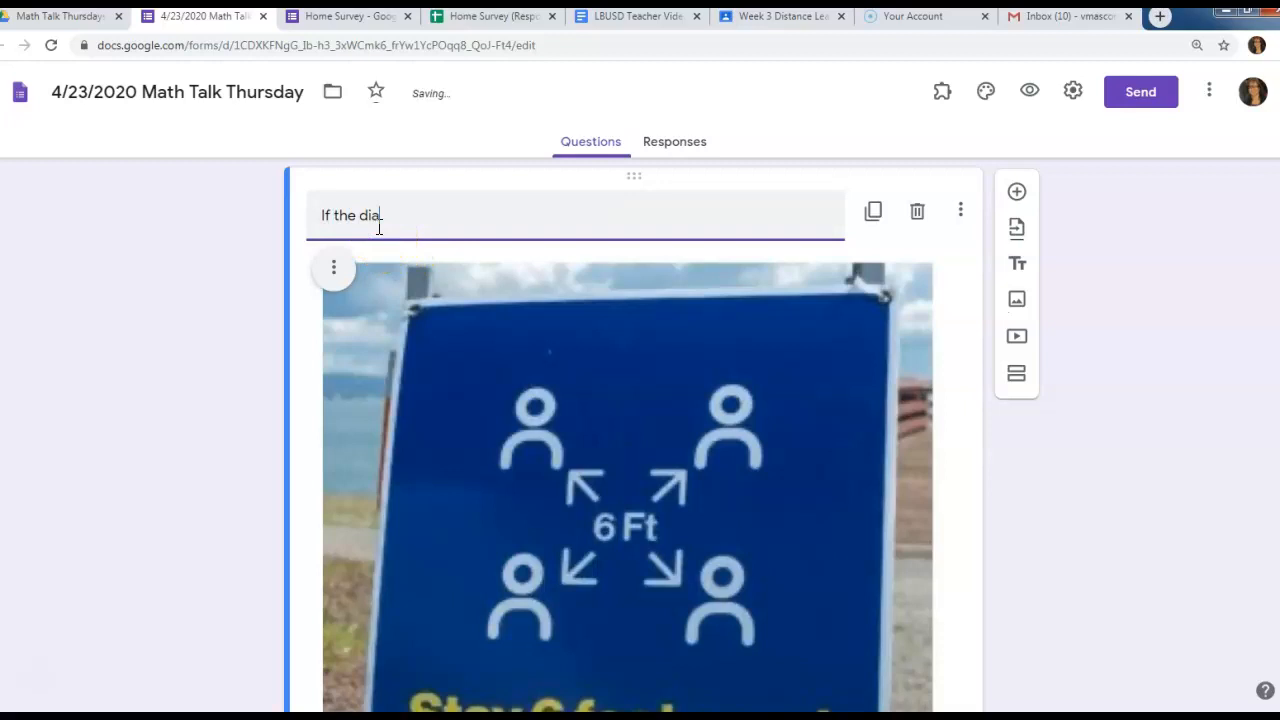
text(gonal distance f)
text(rom)
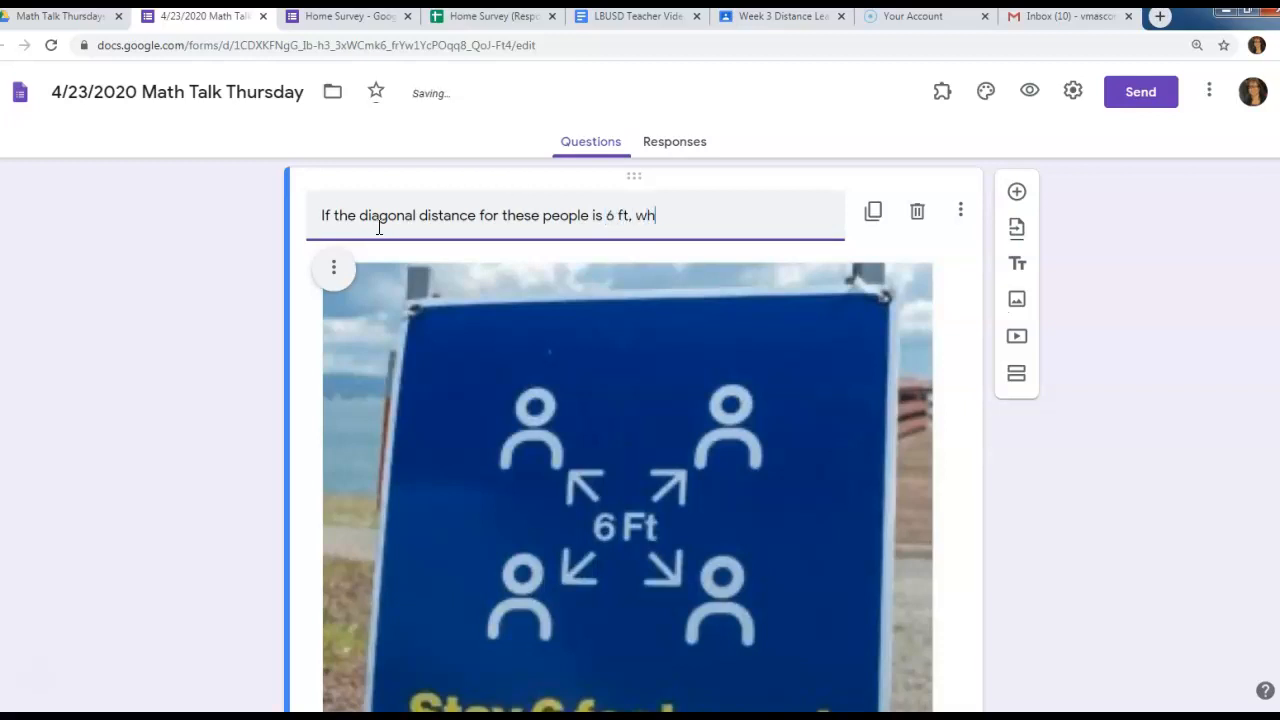
text(at is the horizontal and)
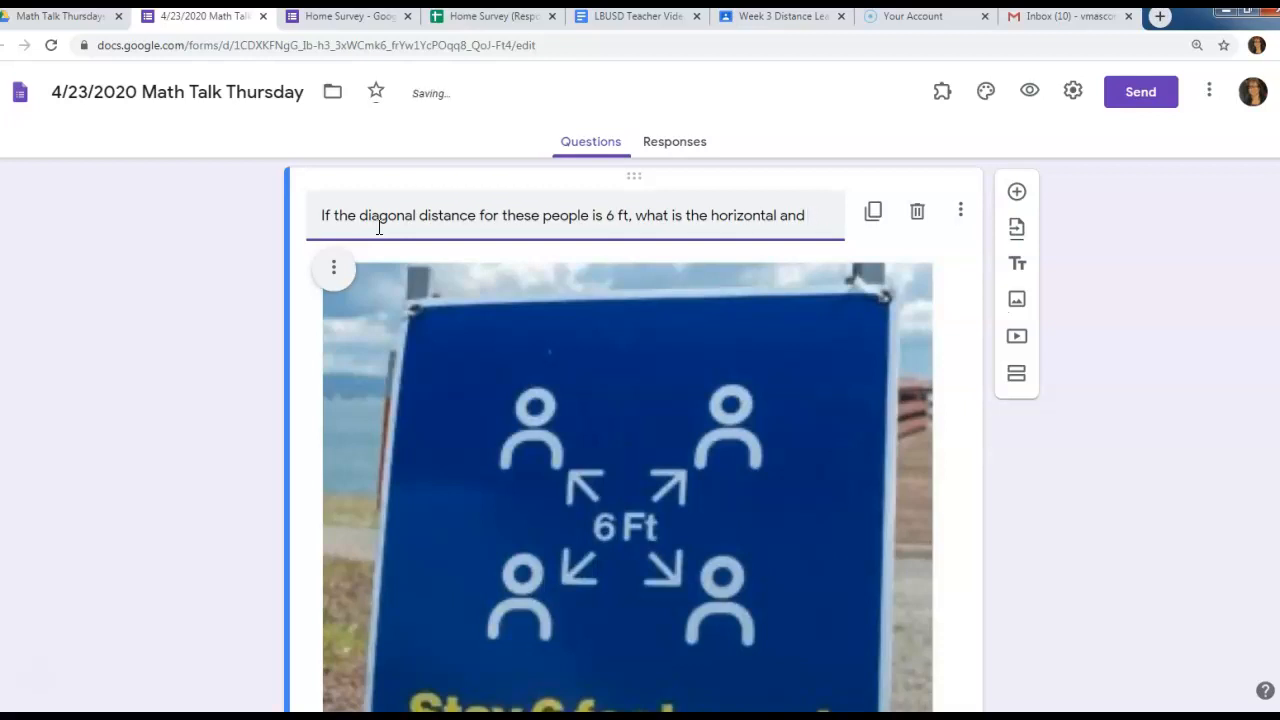
text(vertical d)
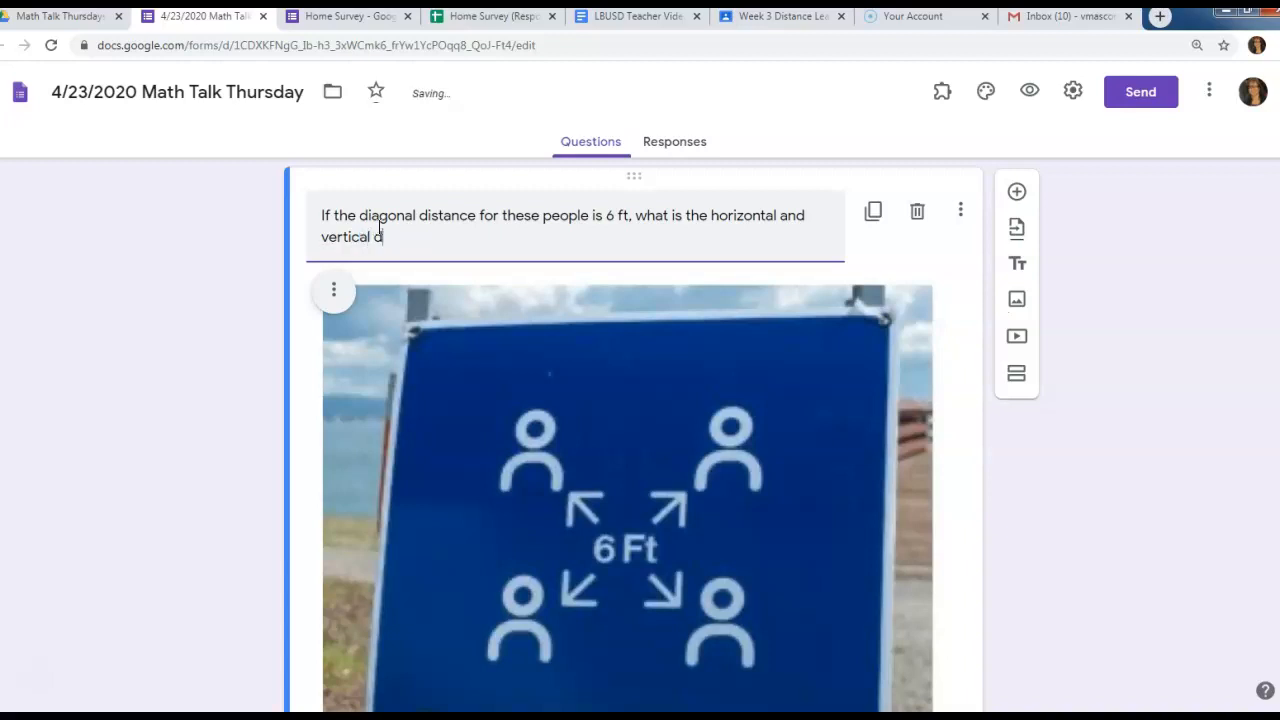
text(istances? Why? How did you know?)
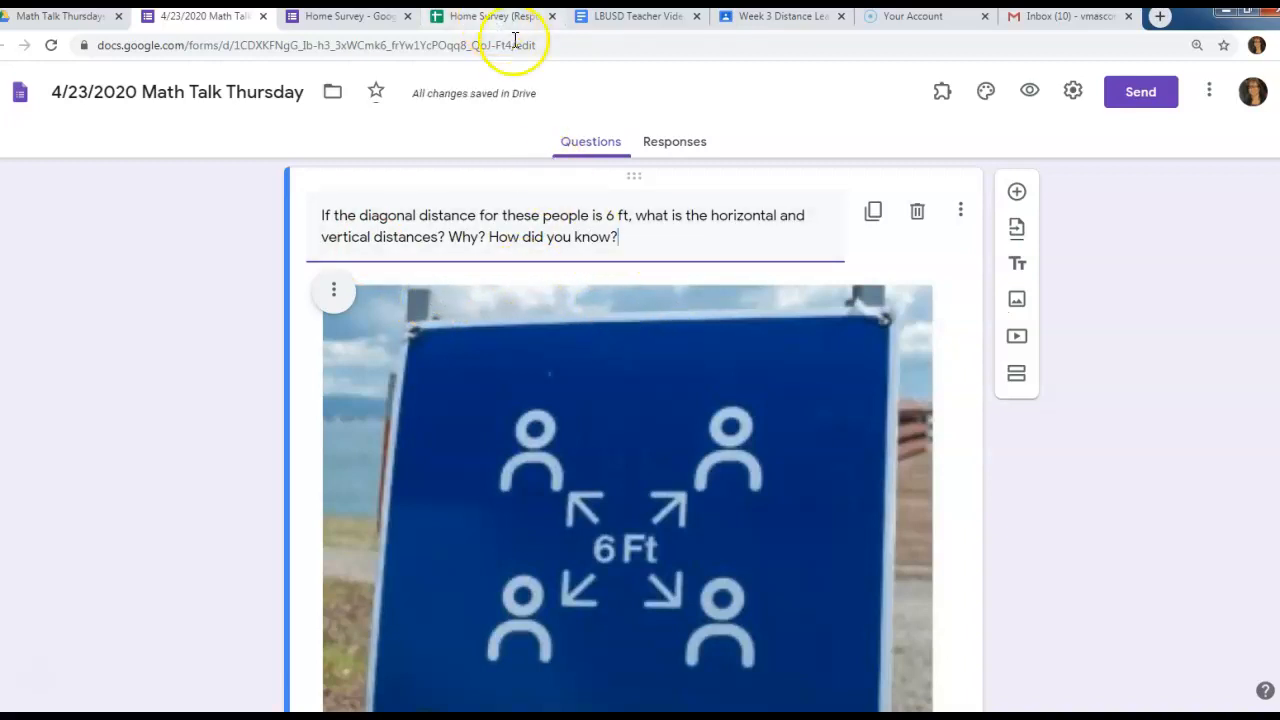
Step: Create a new spreadsheet as the destination for the form's responses, keeping the suggested name
scroll(694, 372, down, 3)
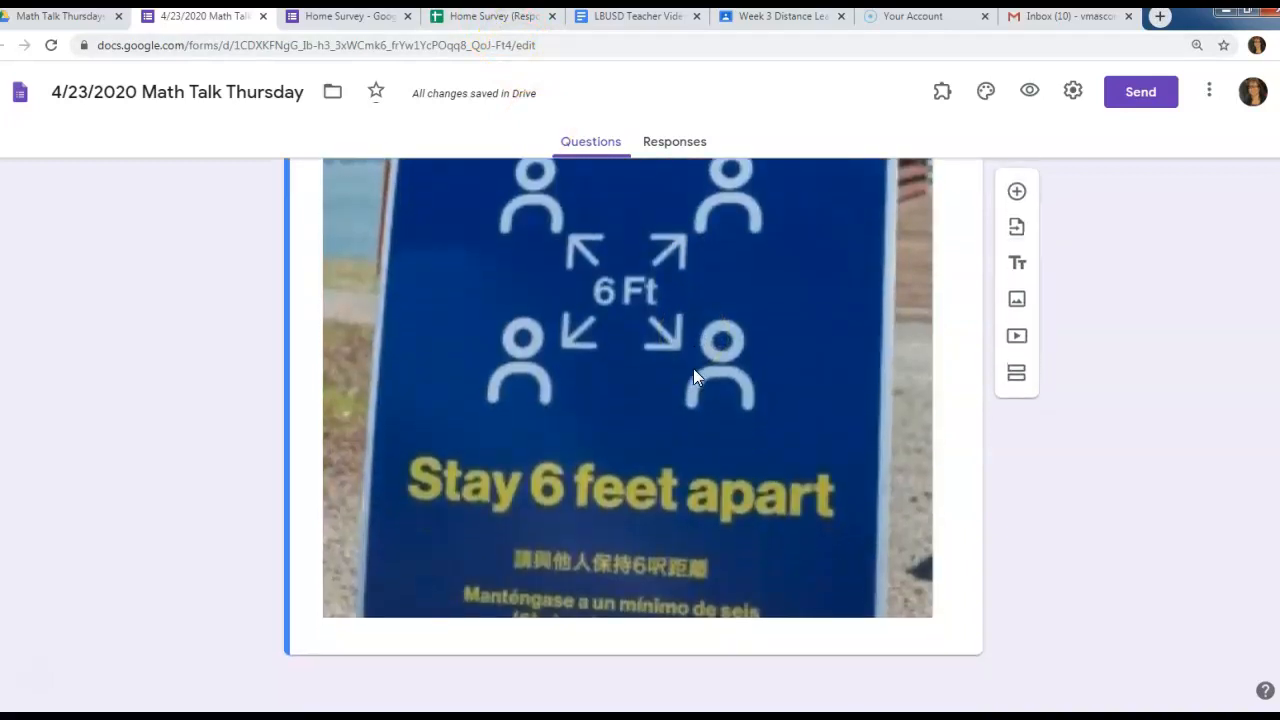
scroll(697, 376, up, 10)
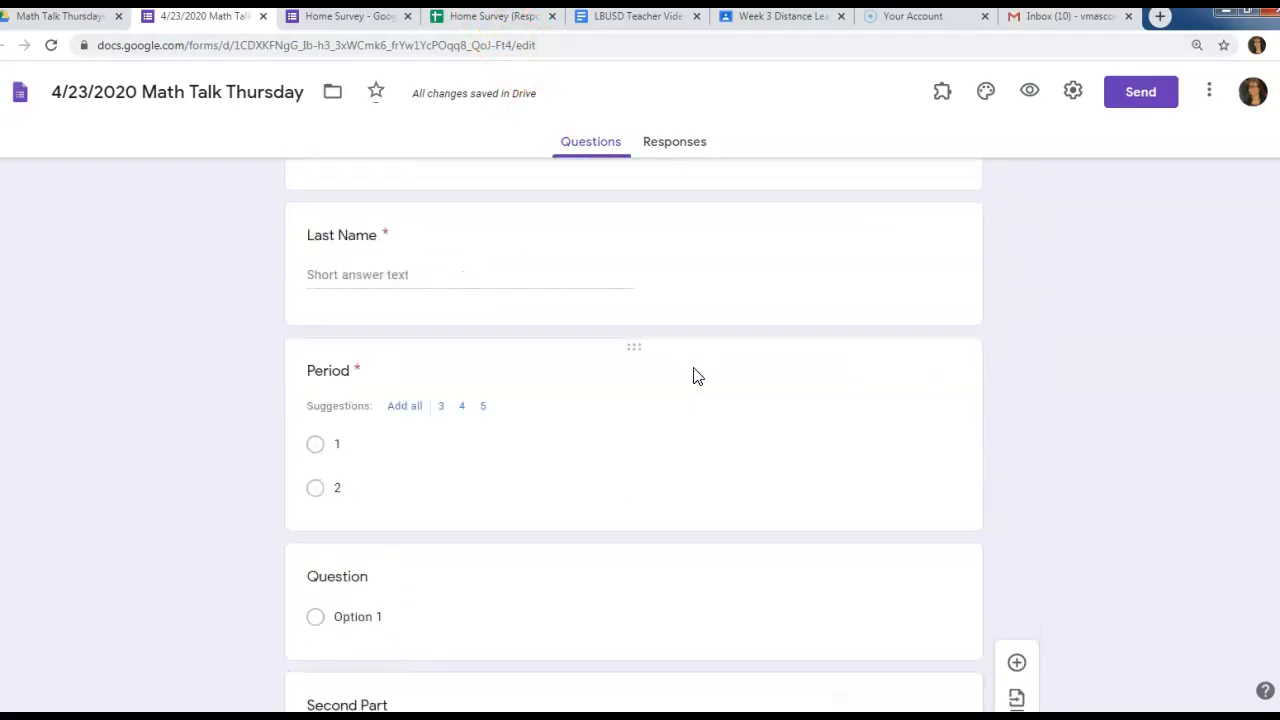
scroll(697, 376, up, 3)
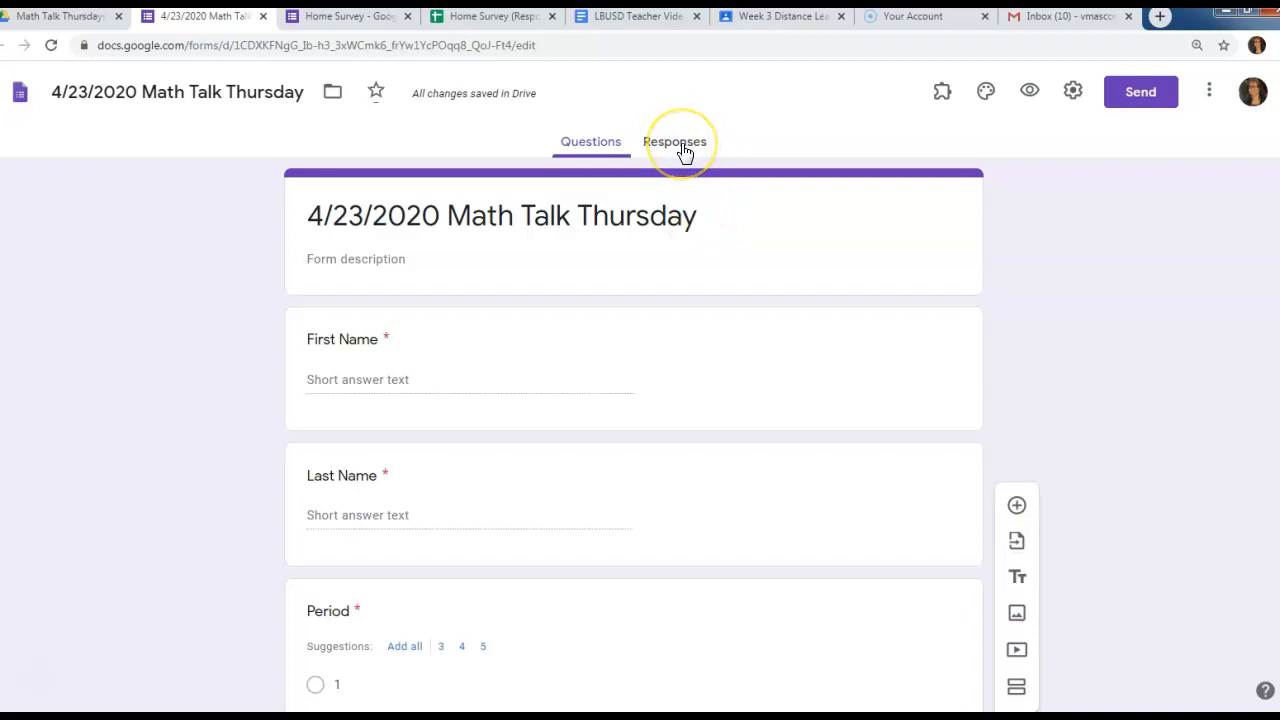
click(683, 150)
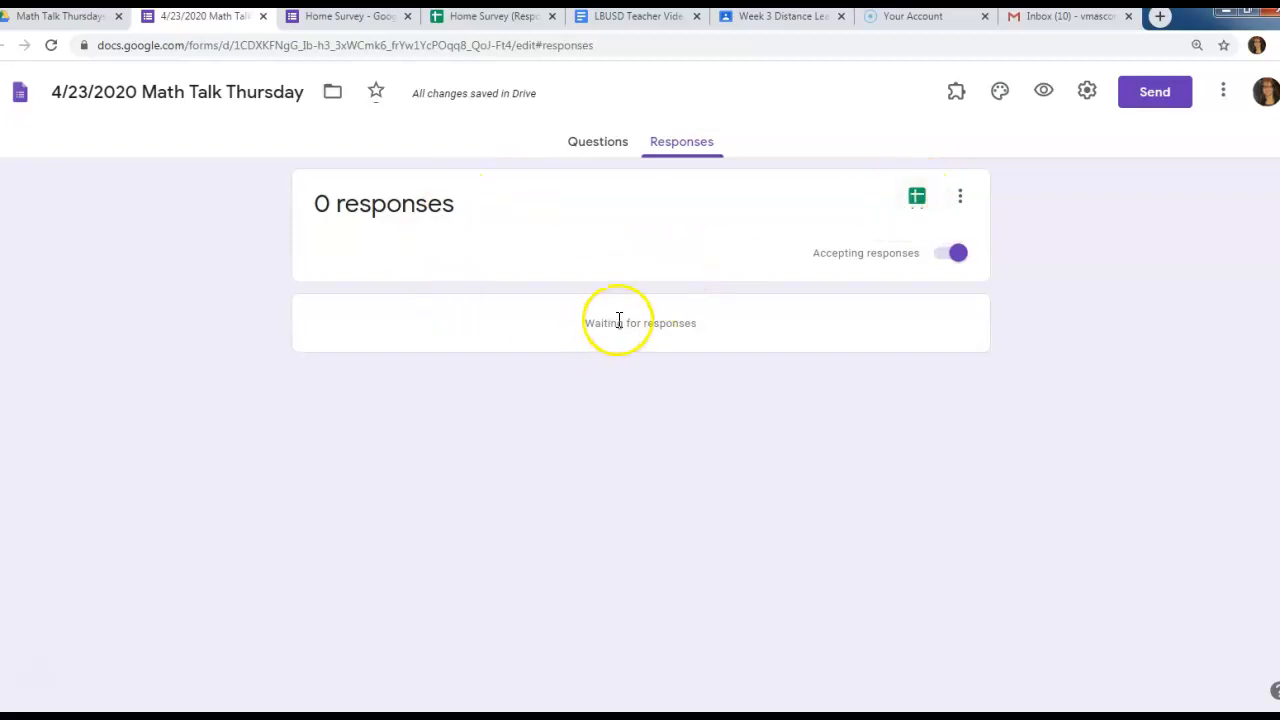
click(916, 197)
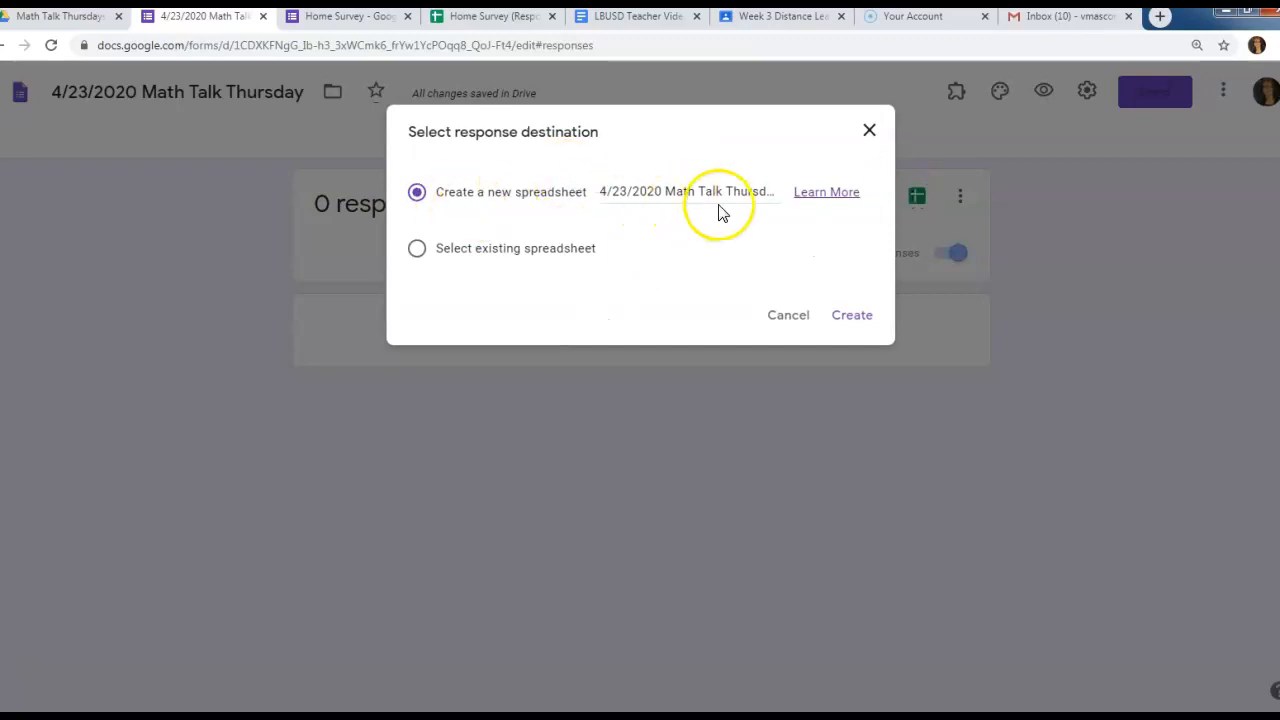
click(851, 316)
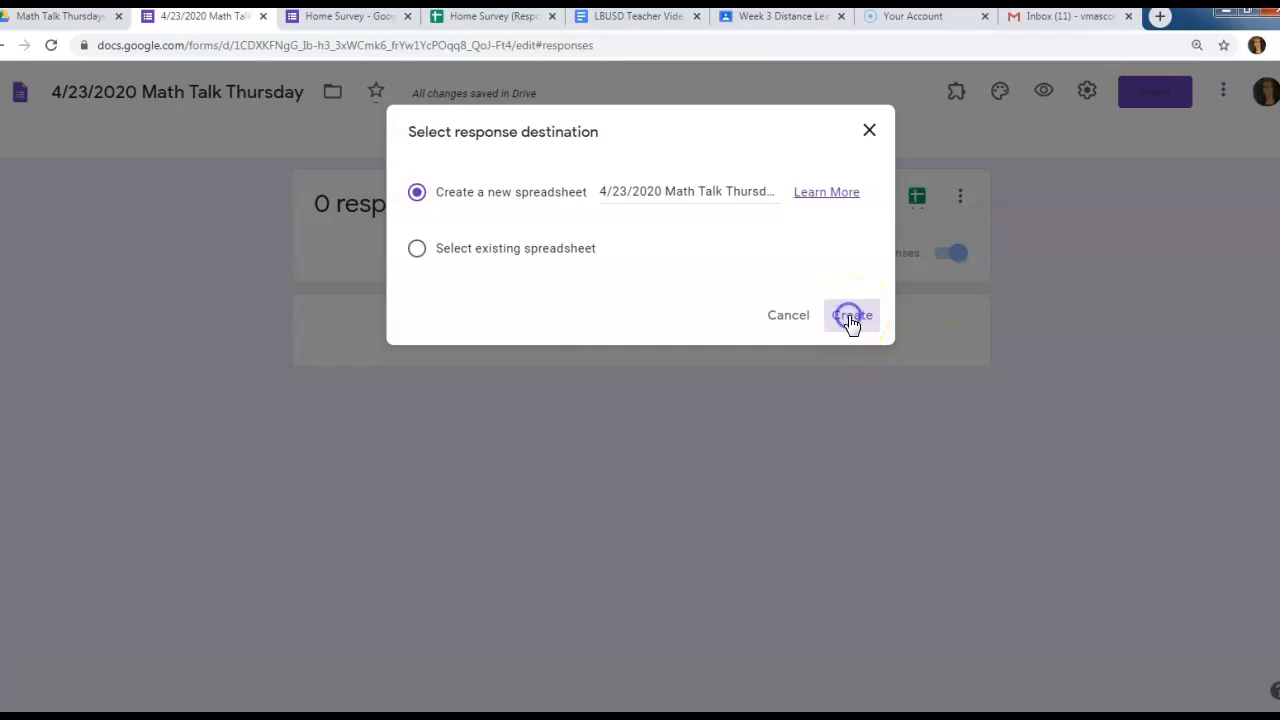